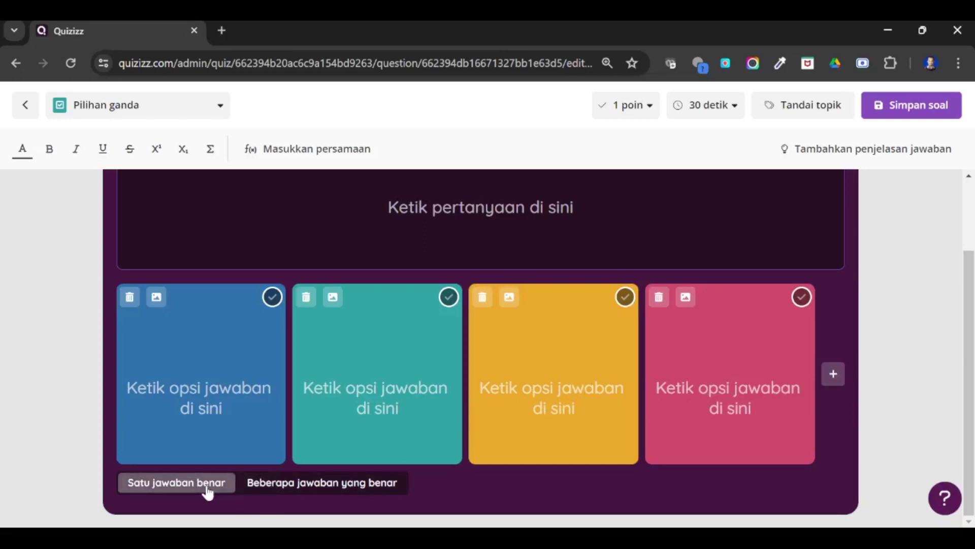
Step: Try the multiple-correct-answers mode for the question and return to a single correct answer
click(265, 484)
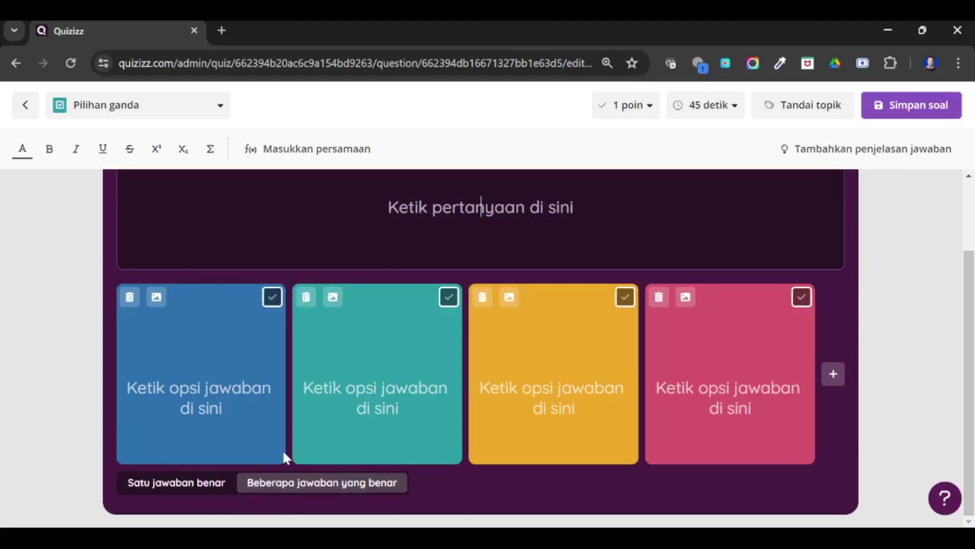
click(210, 483)
scroll(443, 402, up, 2)
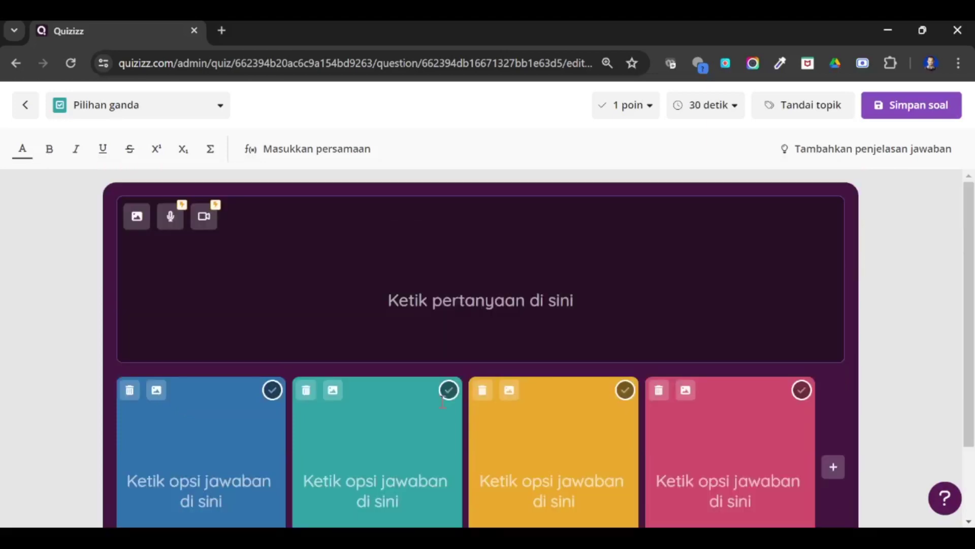
Step: Examine the available point values and time limits for the question without changing either setting
click(619, 108)
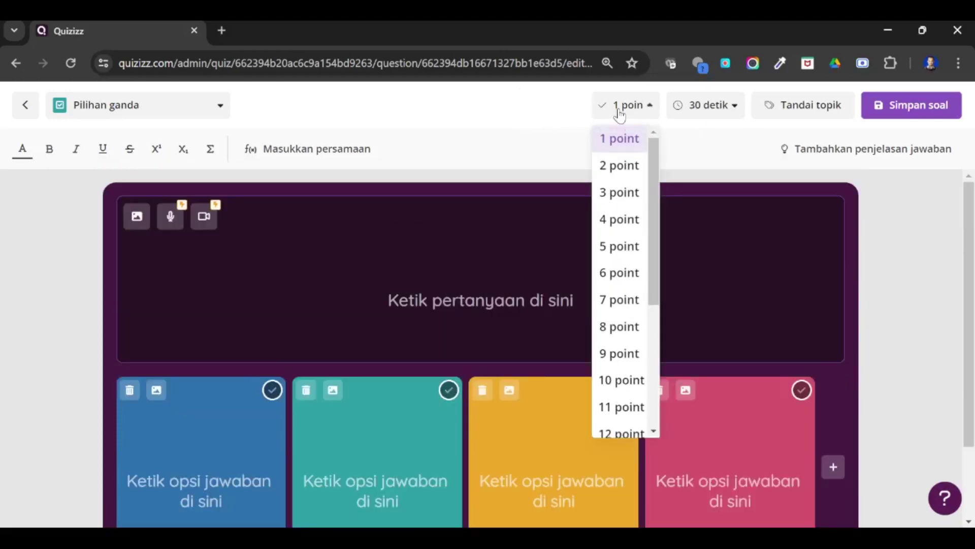
scroll(631, 356, down, 5)
scroll(631, 369, up, 5)
scroll(632, 369, down, 5)
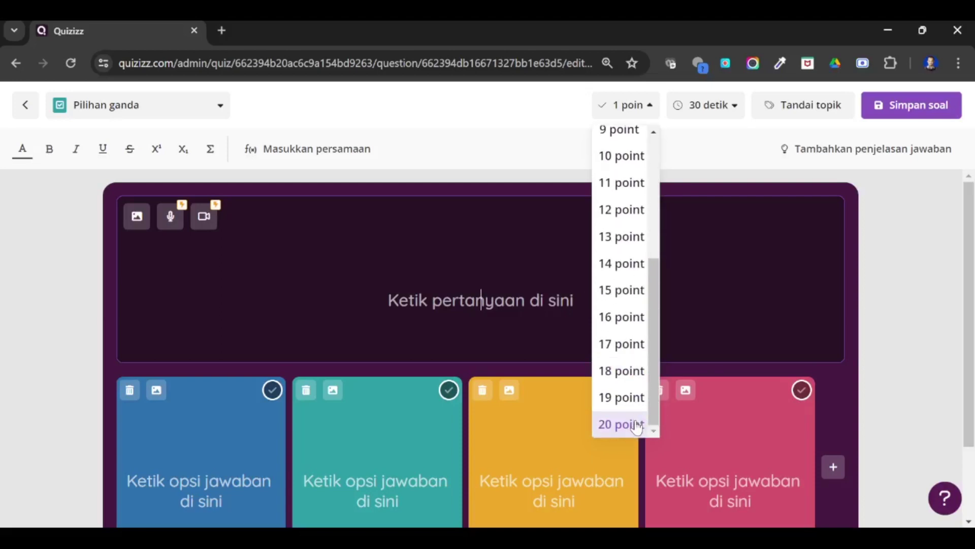
click(708, 328)
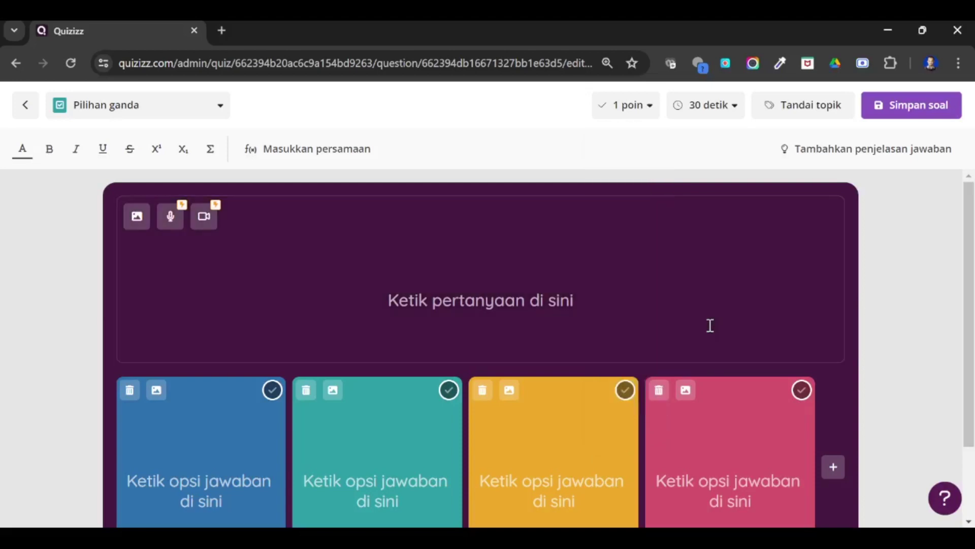
click(729, 107)
click(727, 115)
click(770, 250)
Step: Enter "a" as the question text and fill the first two answer options with "ab" and "ac"
click(866, 111)
text(a)
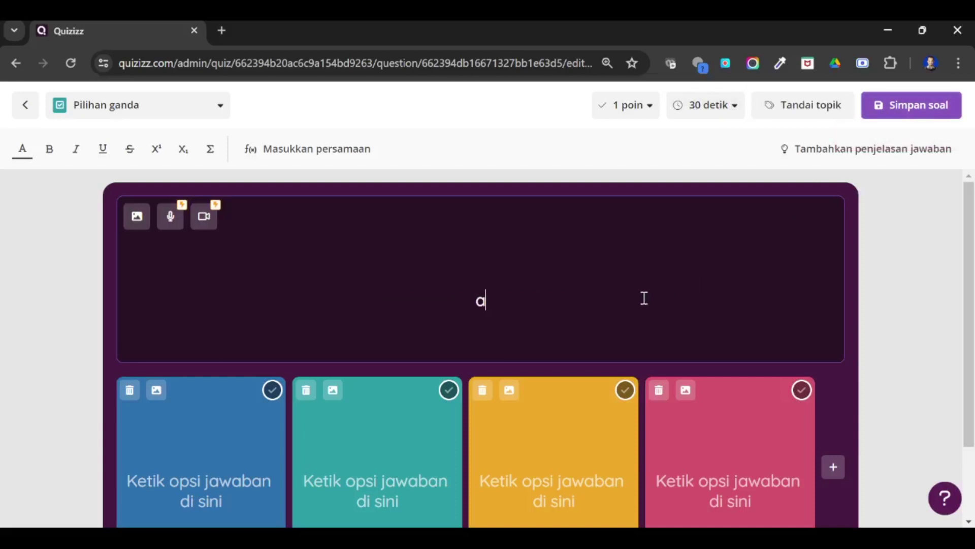
click(256, 481)
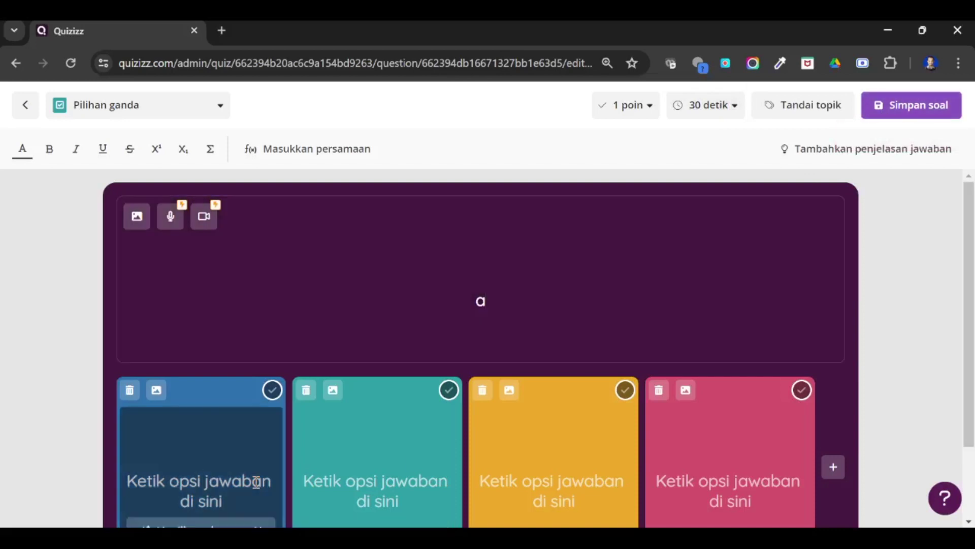
text(ab)
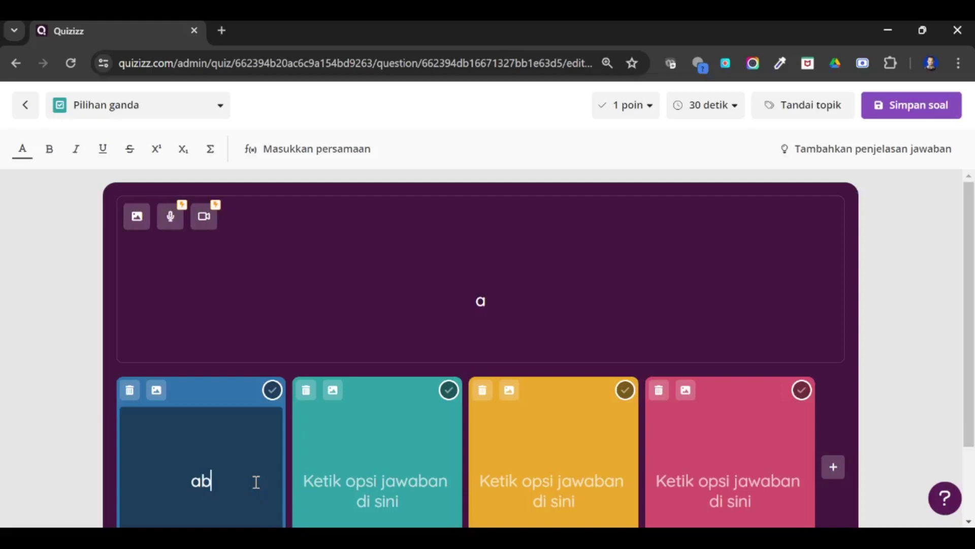
click(304, 483)
text(ac)
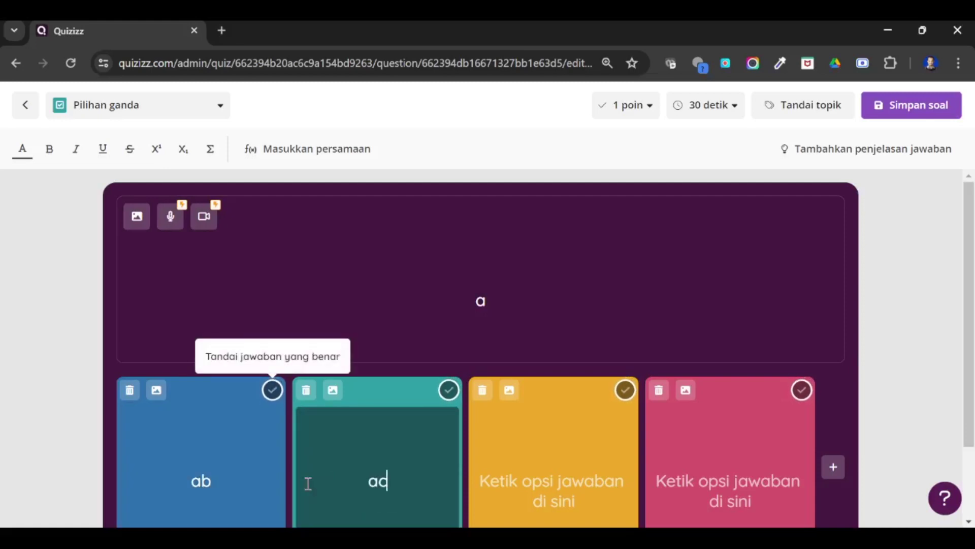
Step: Fill the last two answer options with "ad" and "af" and mark "ac" as the correct answer
click(518, 518)
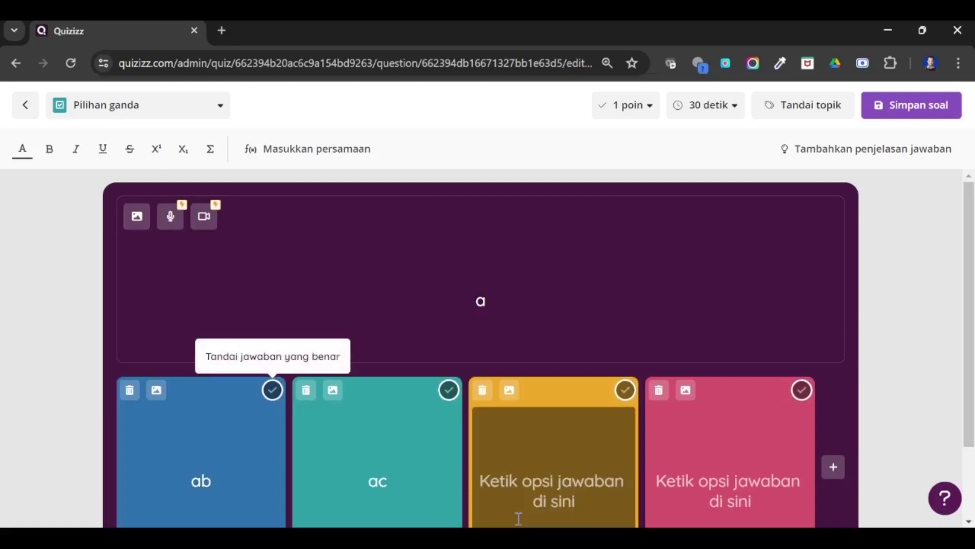
text(ad)
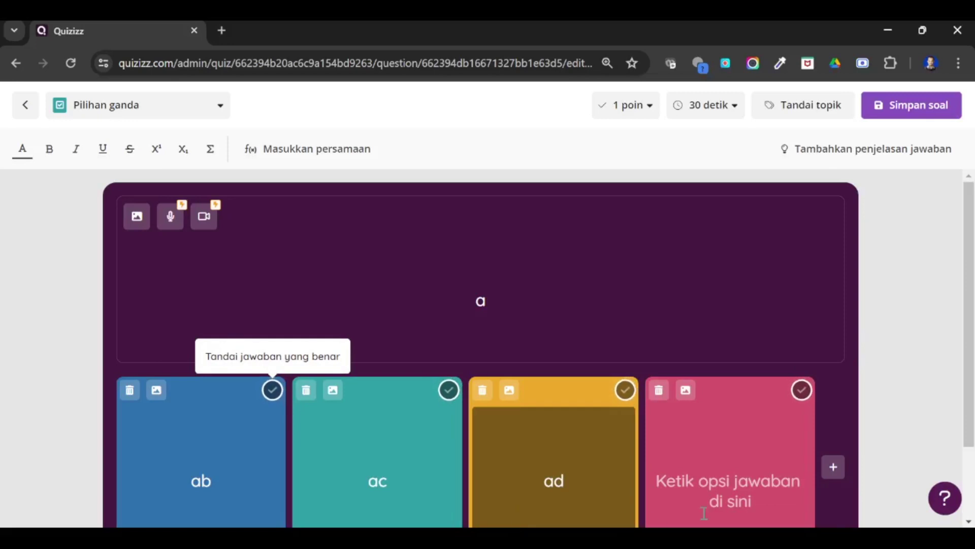
click(681, 480)
text(af)
click(450, 390)
Step: Extend the question text to "abcds" and save the question
click(506, 302)
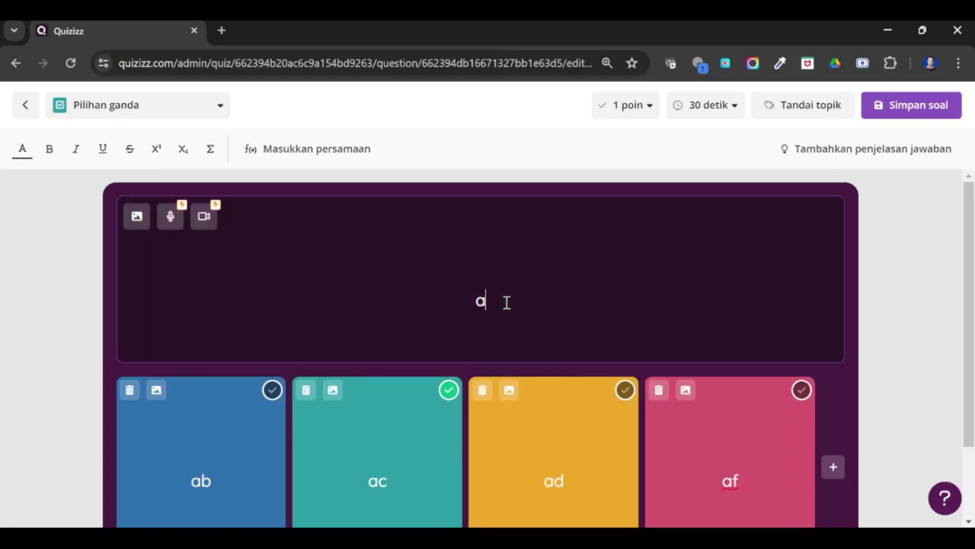
text(bcds)
click(929, 106)
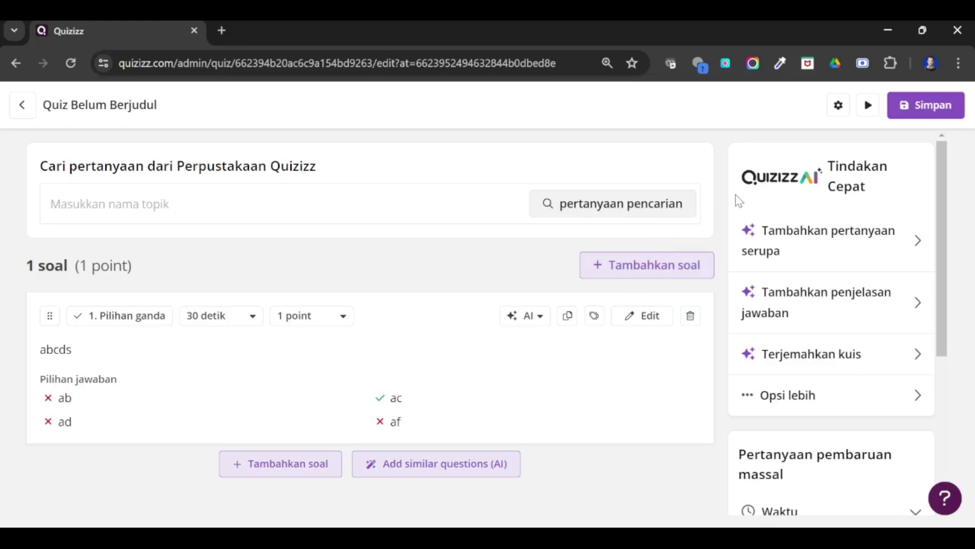
Step: Open the quiz settings and name the quiz "Kuis contoh"
click(839, 105)
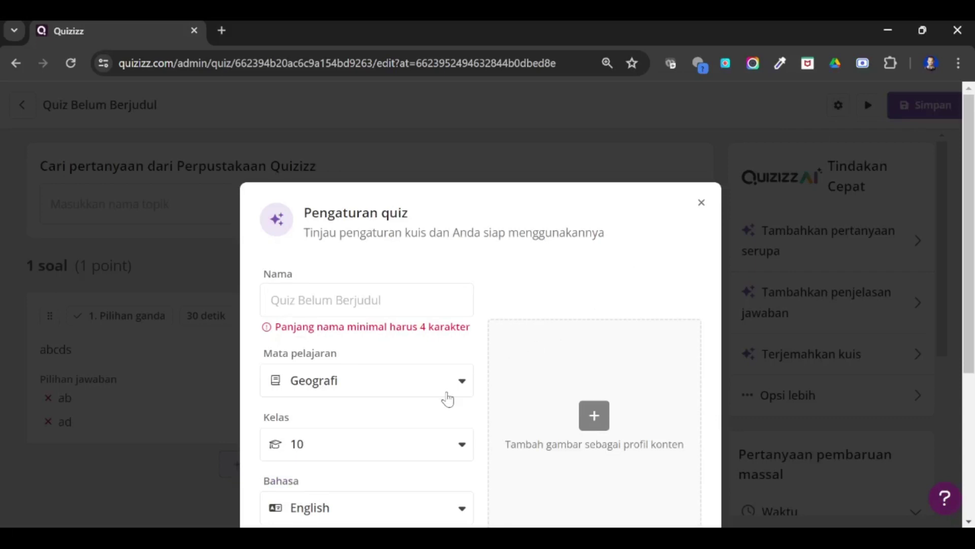
click(398, 308)
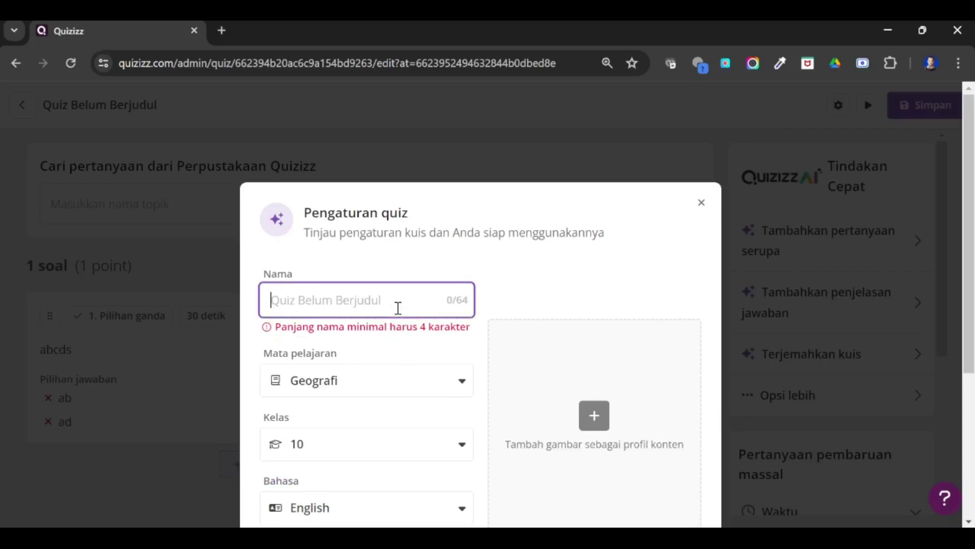
text(q)
key(BackSpace)
text(Kuis co)
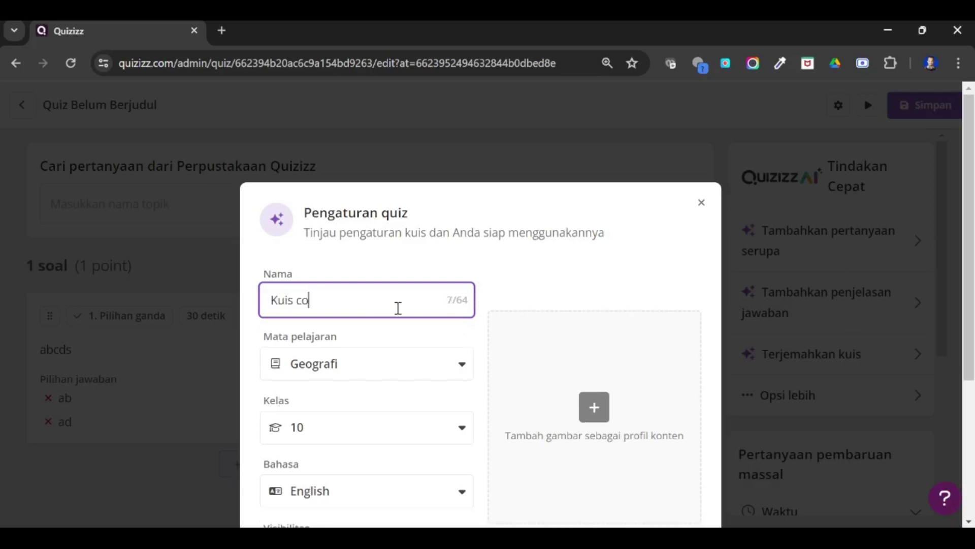
text(ntoh)
Step: Set the quiz subject to Komputer and its language to Indonesian
click(405, 304)
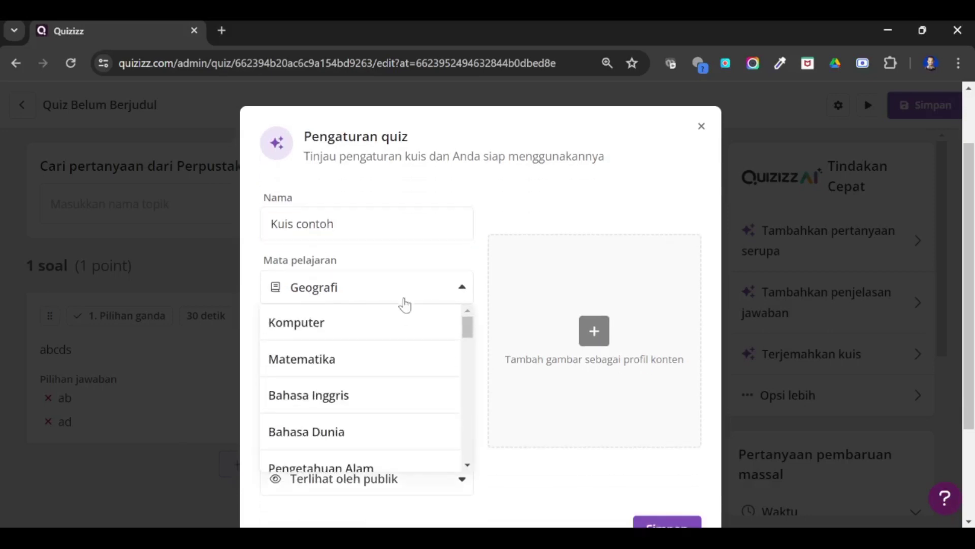
click(405, 319)
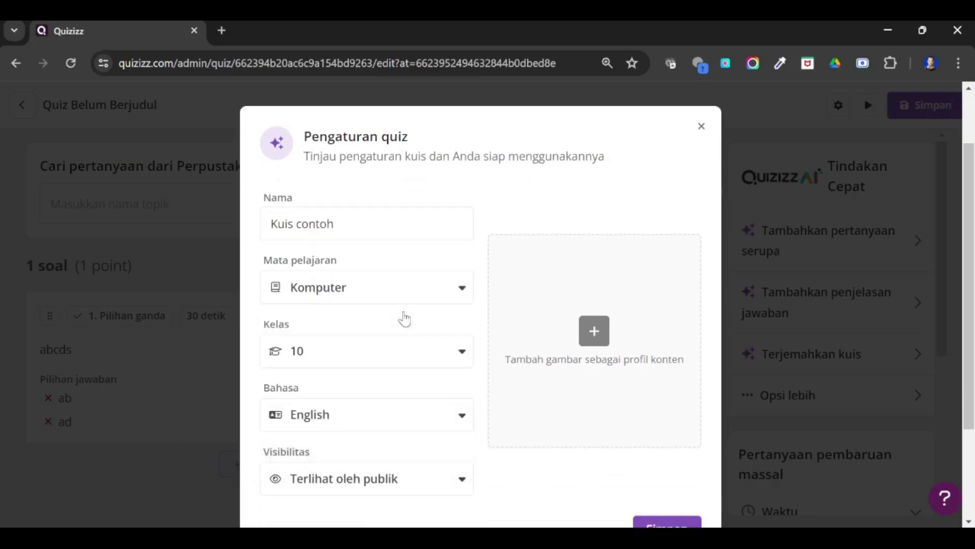
scroll(400, 328, down, 2)
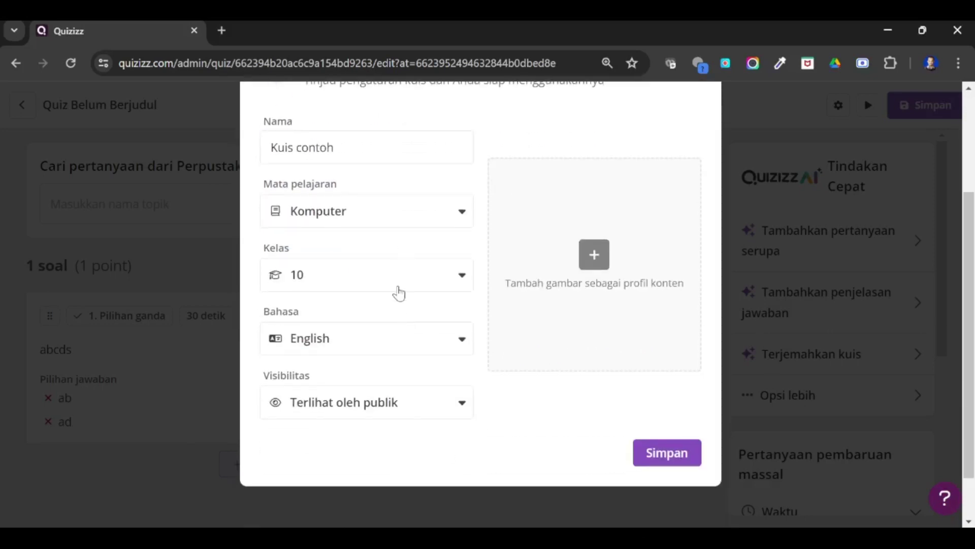
click(407, 347)
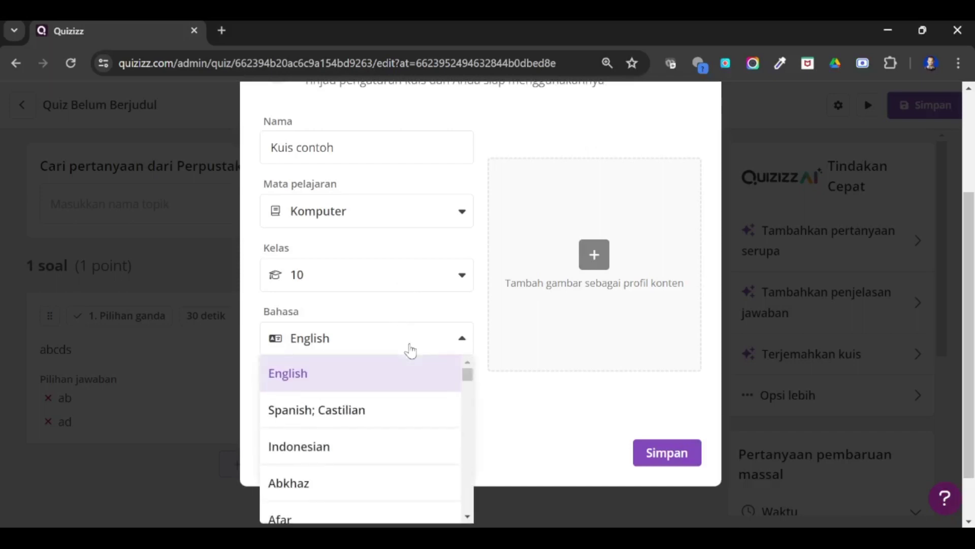
click(404, 443)
Step: Choose "Terlihat oleh publik" as the quiz visibility and save the quiz settings
click(421, 409)
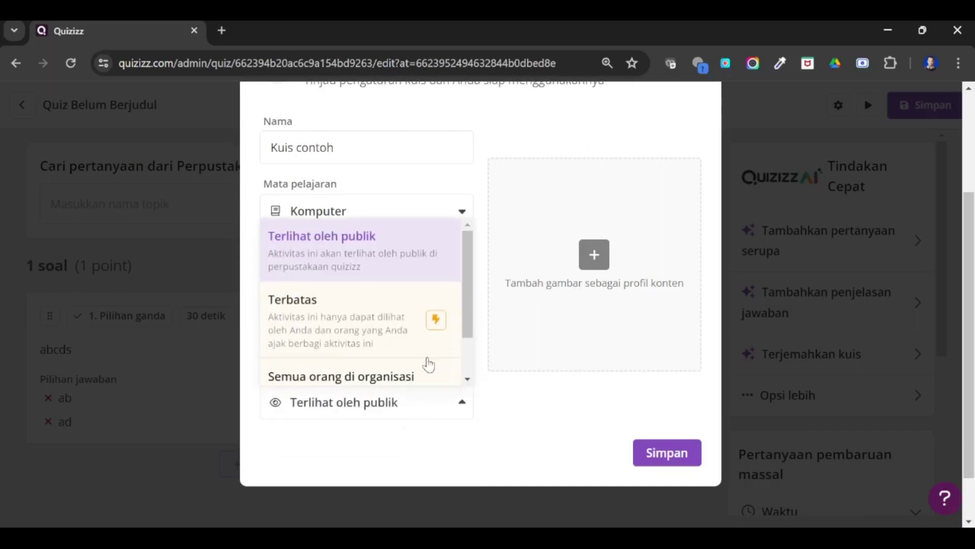
click(417, 246)
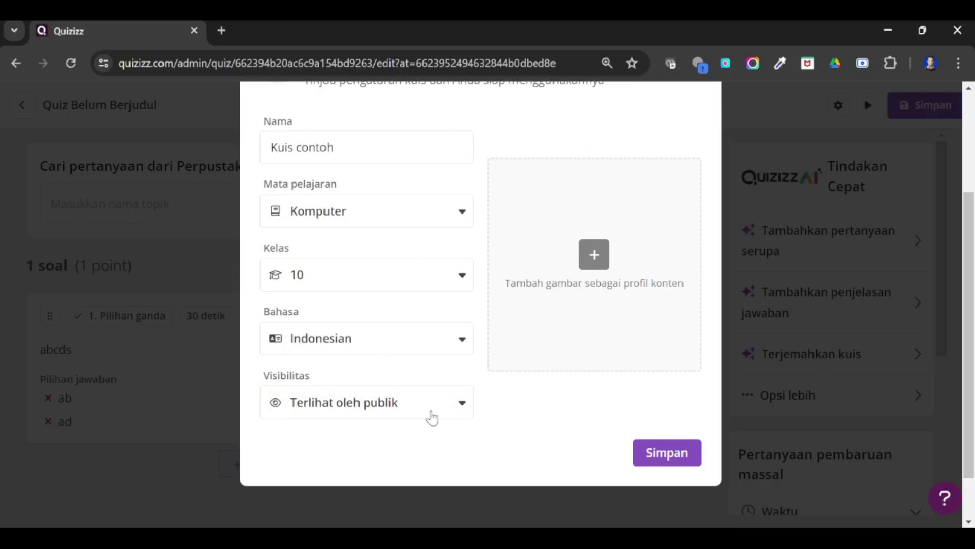
scroll(583, 349, up, 2)
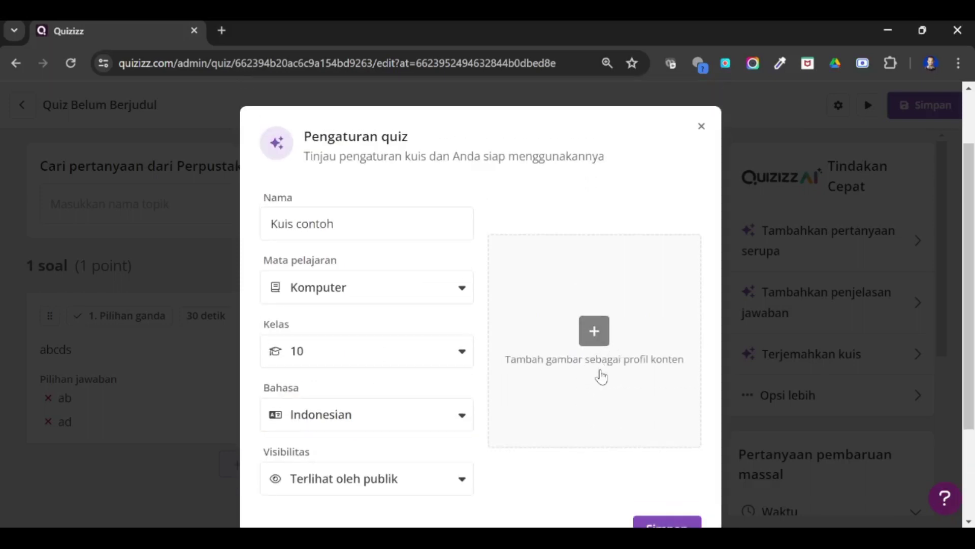
scroll(609, 357, down, 2)
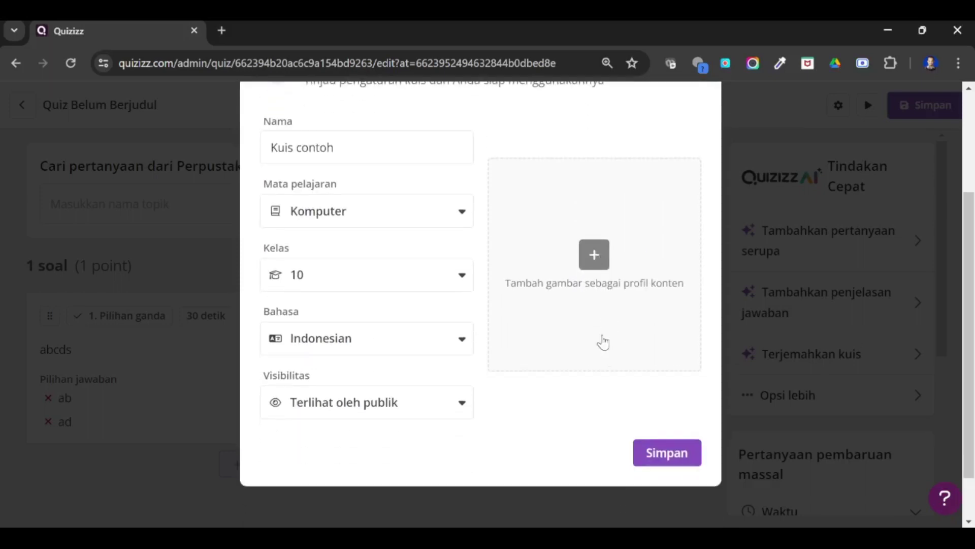
click(666, 452)
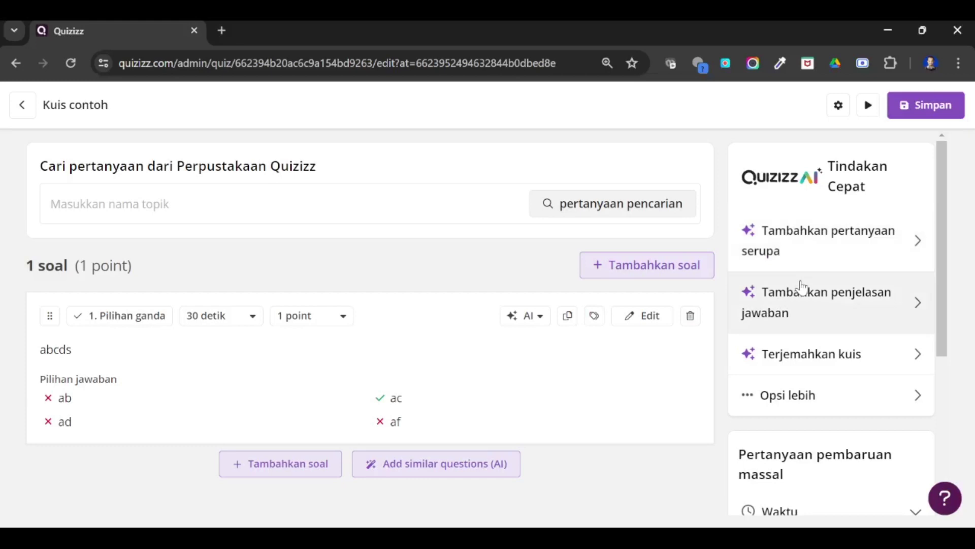
Step: Save the completed quiz and dismiss the feature-suggestion pop-up on its overview page
click(929, 107)
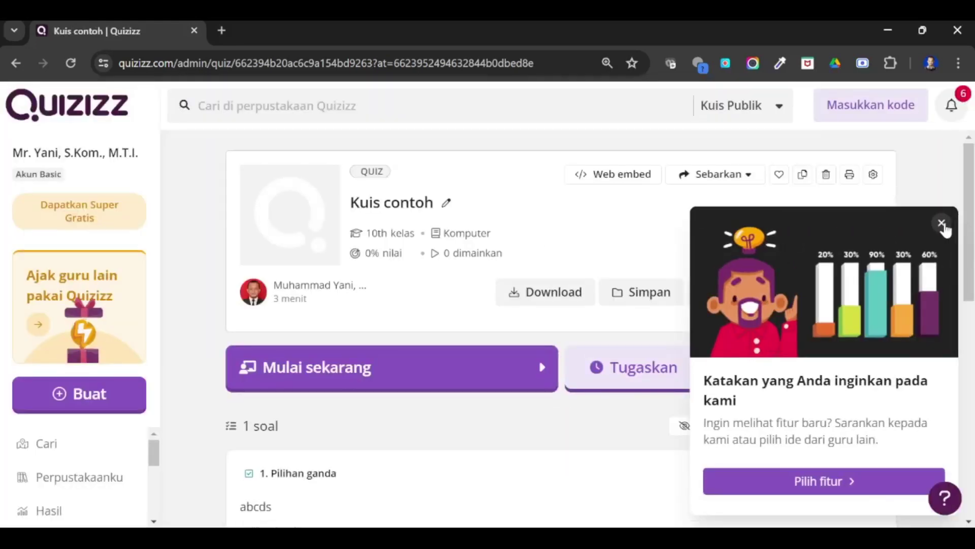
click(942, 223)
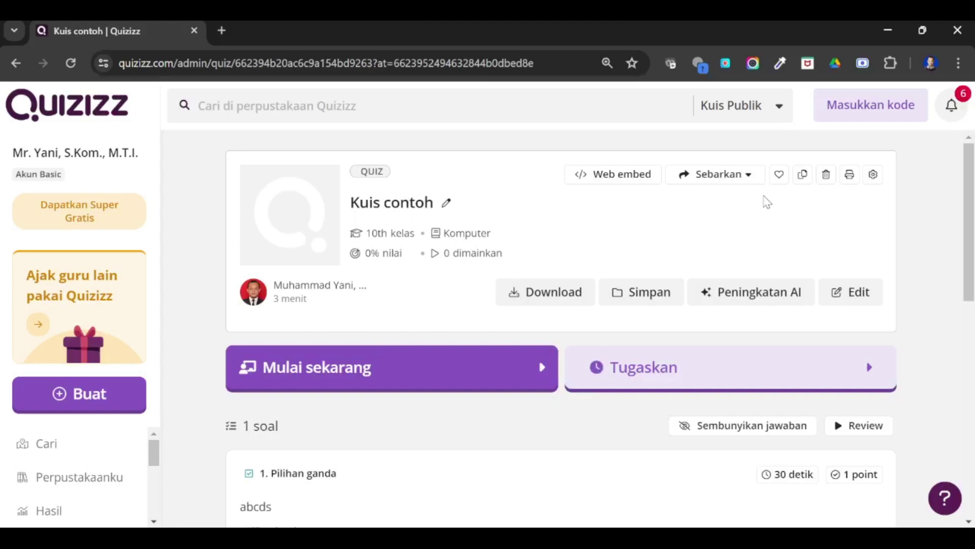
Step: Open the personal library, Perpustakaanku, with the quizzes created by the account owner
scroll(94, 442, down, 3)
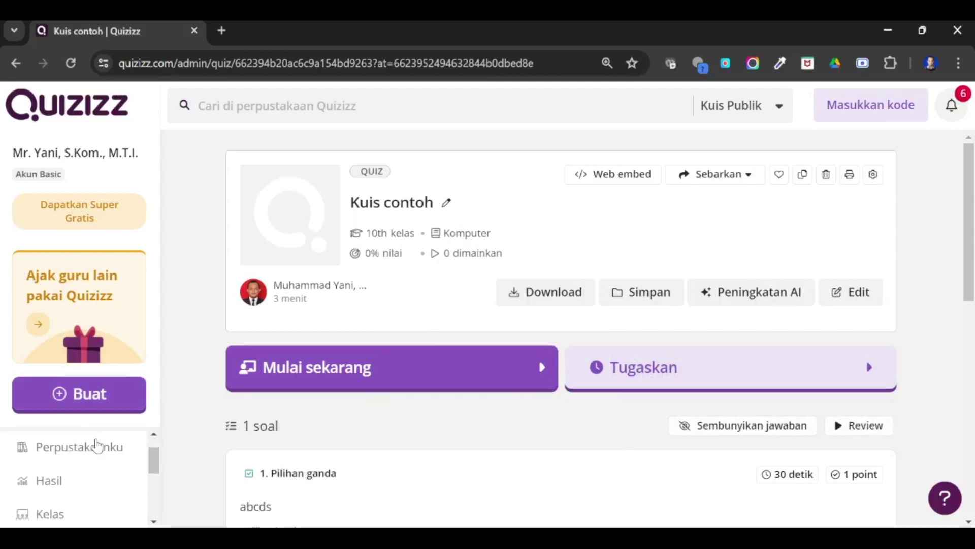
scroll(97, 465, up, 3)
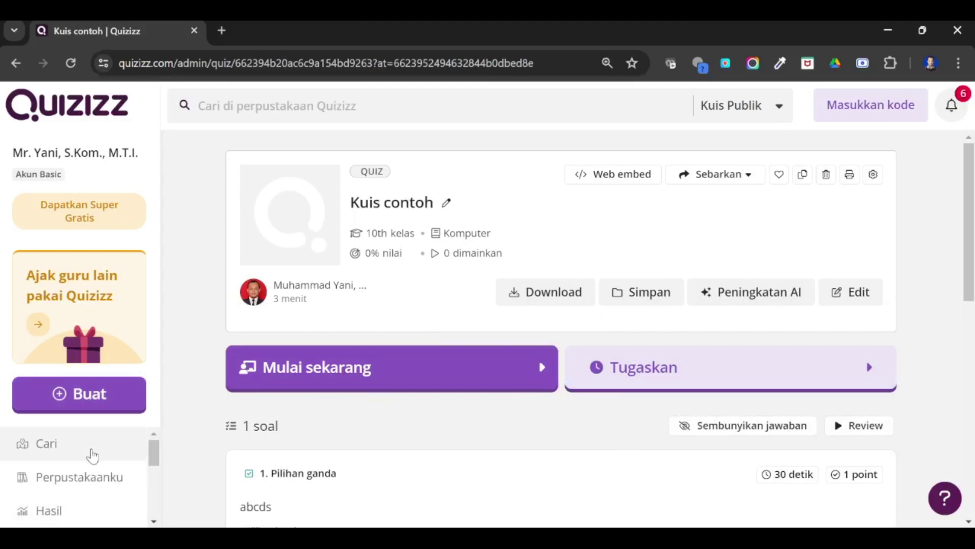
click(98, 480)
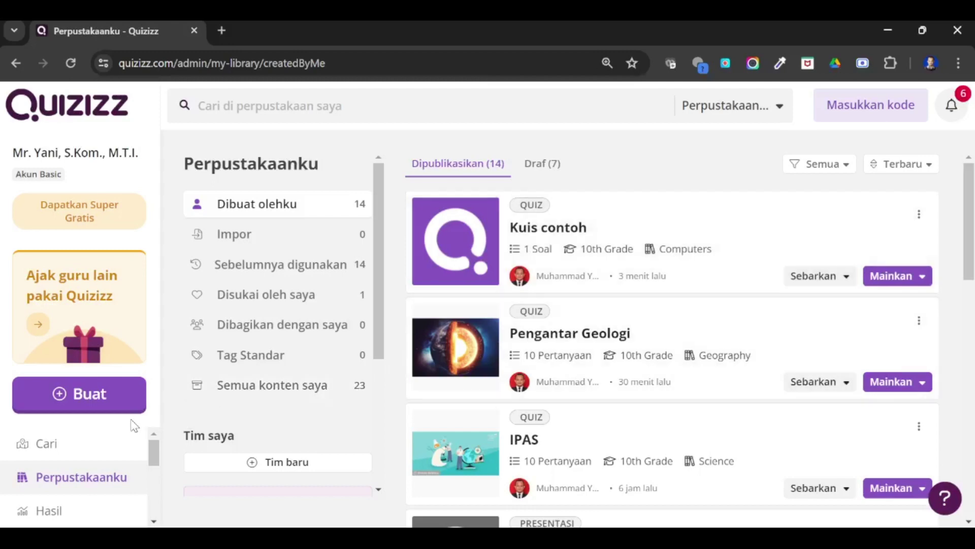
Step: Create a new presentation from the content type choices
click(111, 392)
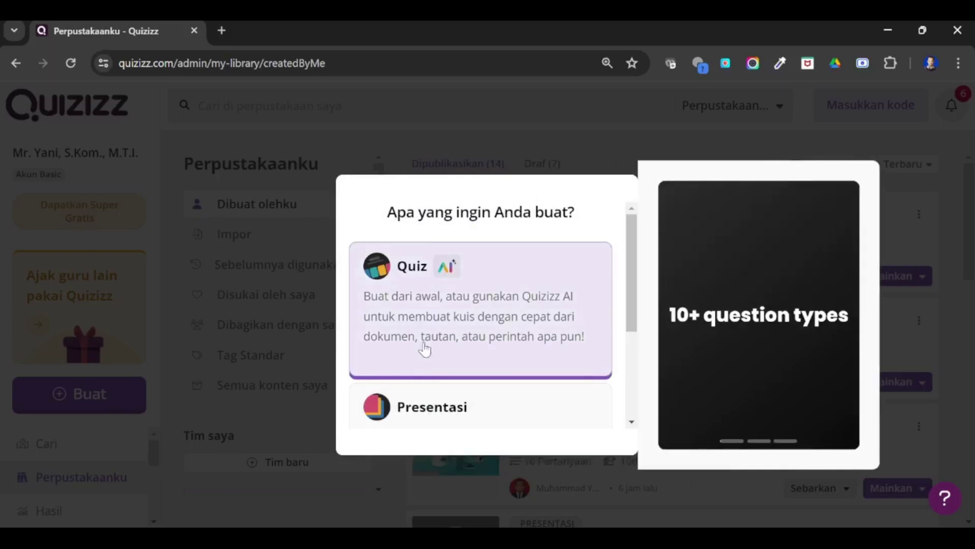
scroll(422, 356, down, 2)
click(429, 359)
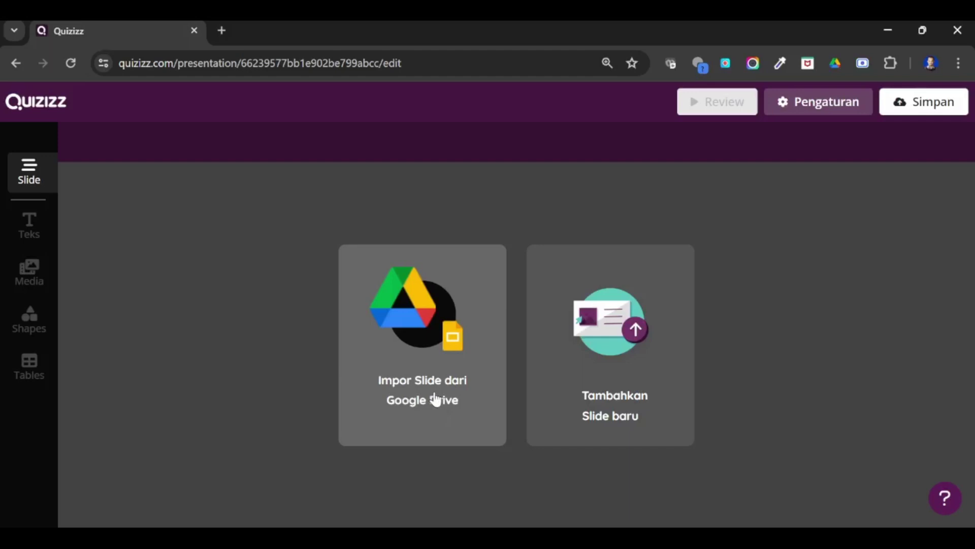
Step: Add an empty slide, "Slide kosong", to the new presentation and return to the slide list
click(446, 375)
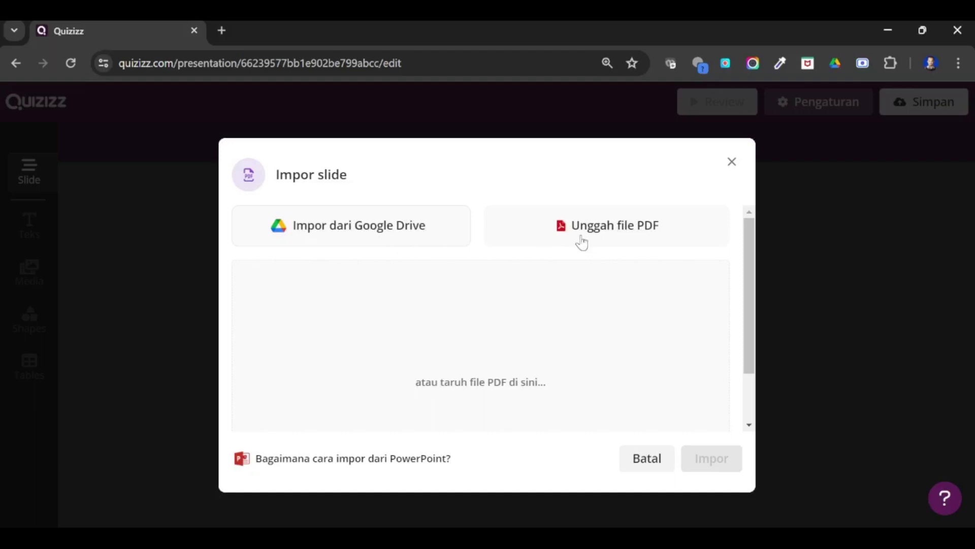
click(732, 162)
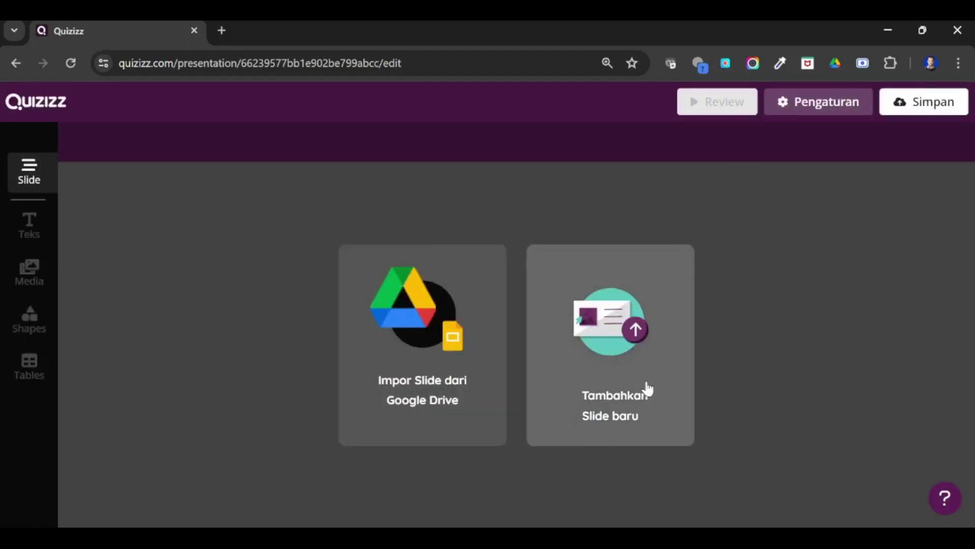
click(605, 415)
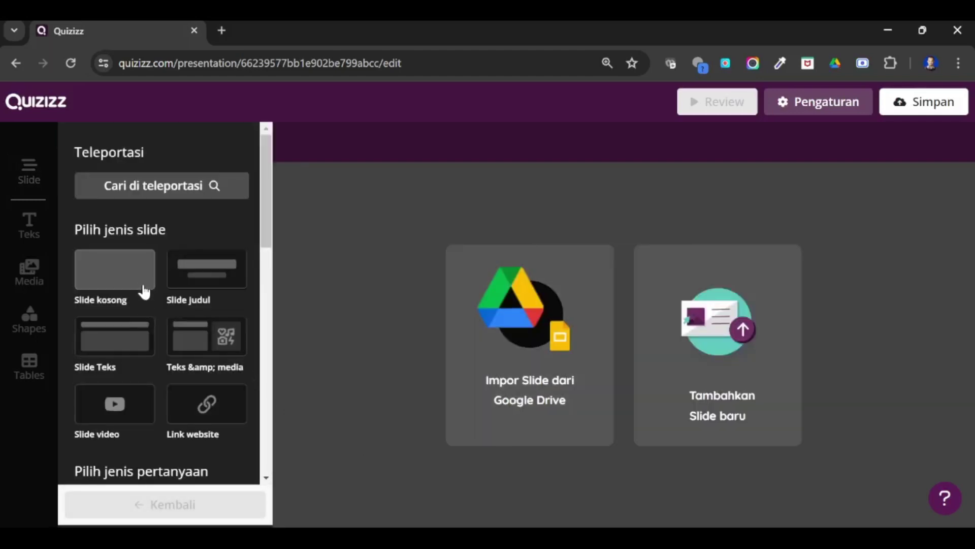
scroll(148, 289, down, 2)
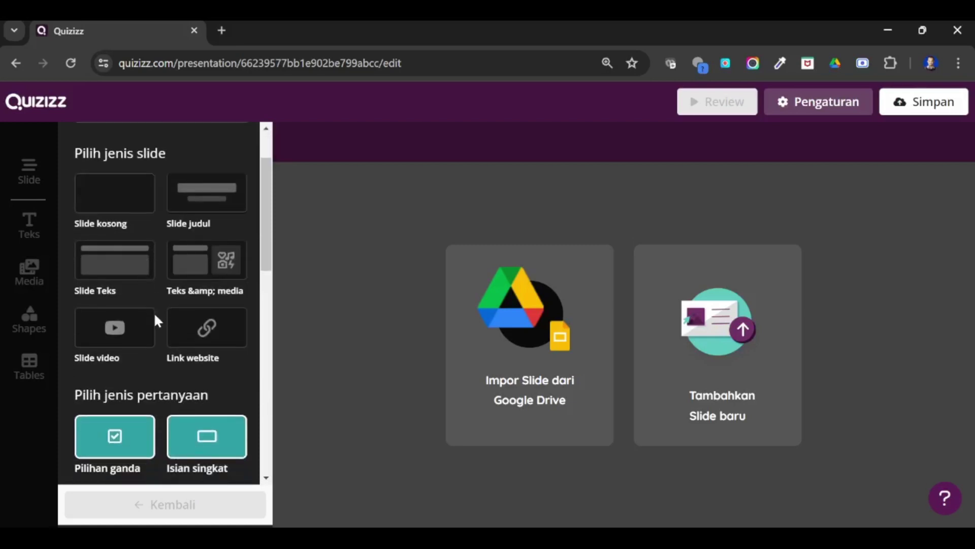
scroll(155, 325, down, 2)
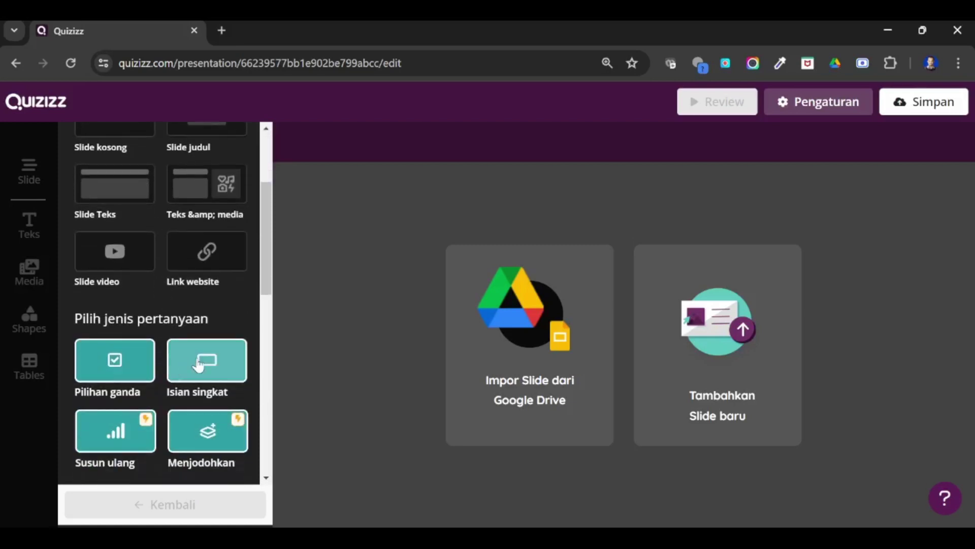
scroll(198, 364, up, 4)
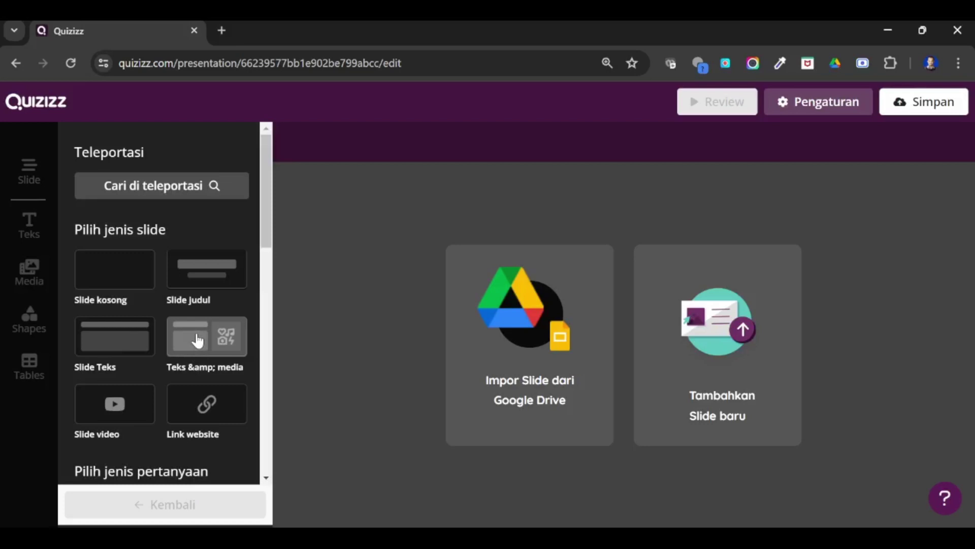
scroll(197, 346, down, 2)
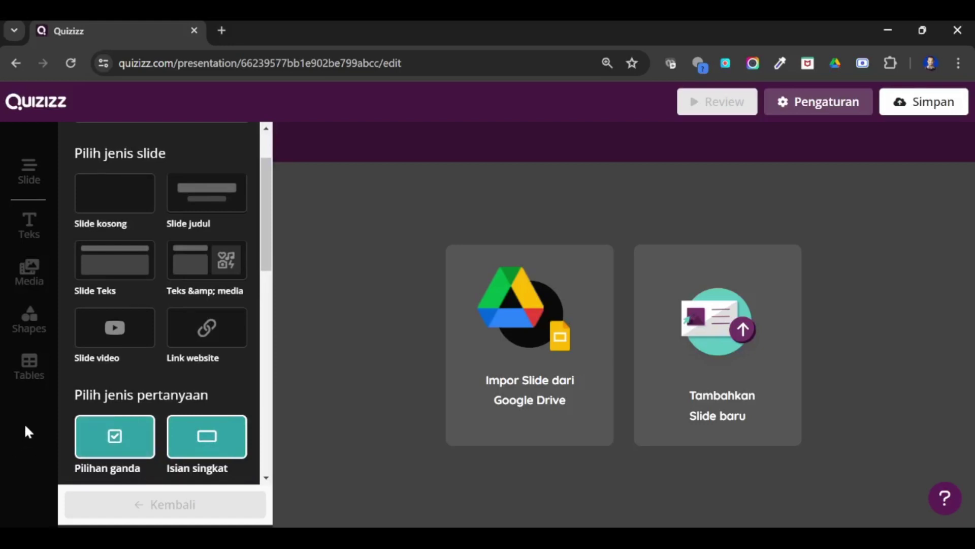
scroll(170, 346, up, 2)
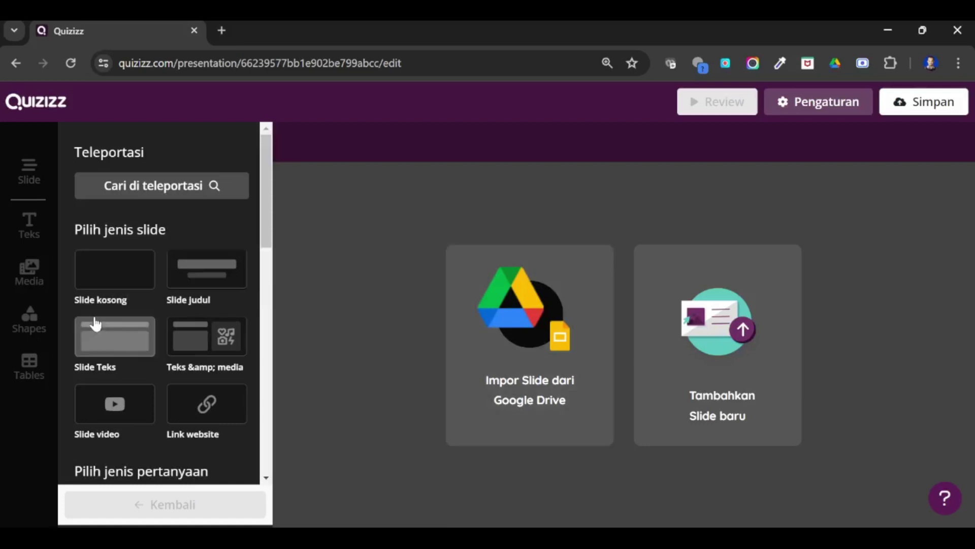
click(136, 291)
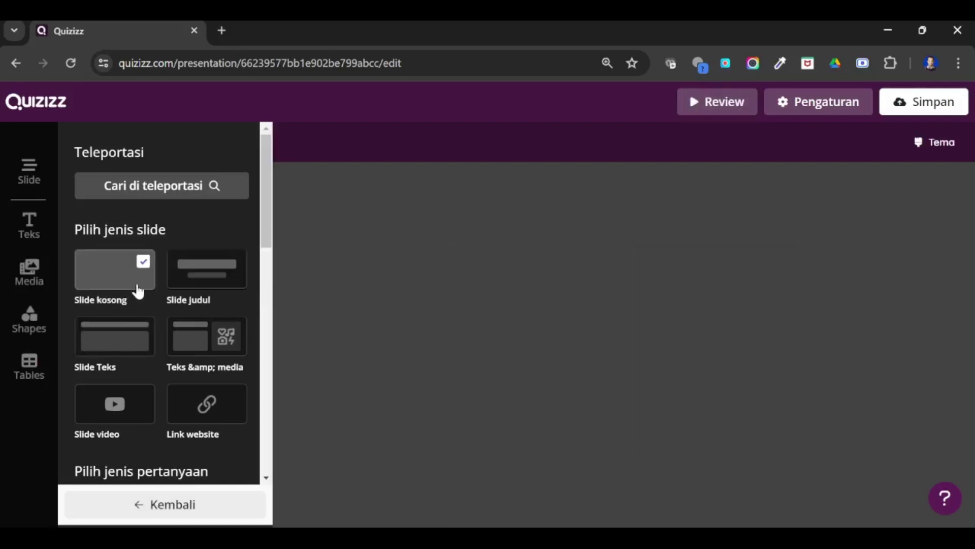
scroll(188, 391, down, 2)
scroll(192, 367, down, 4)
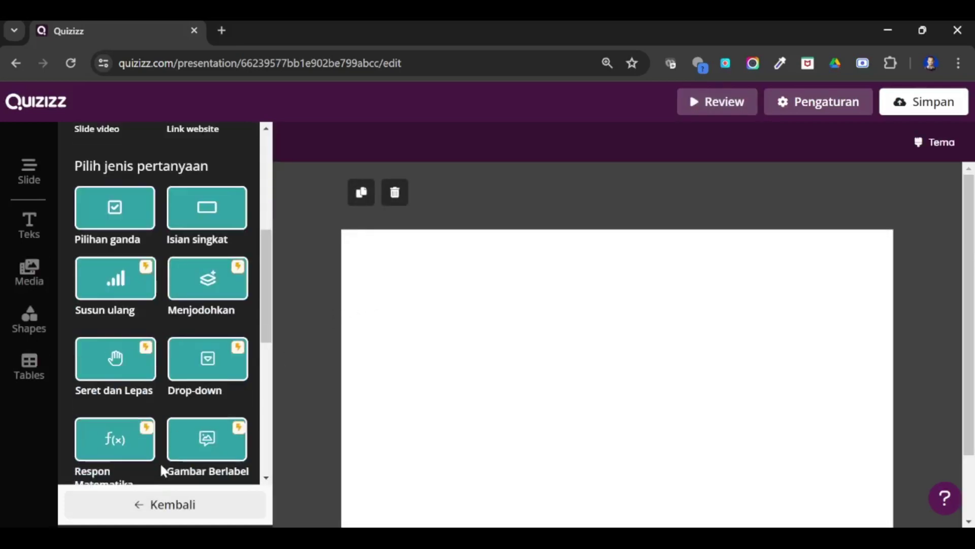
click(159, 504)
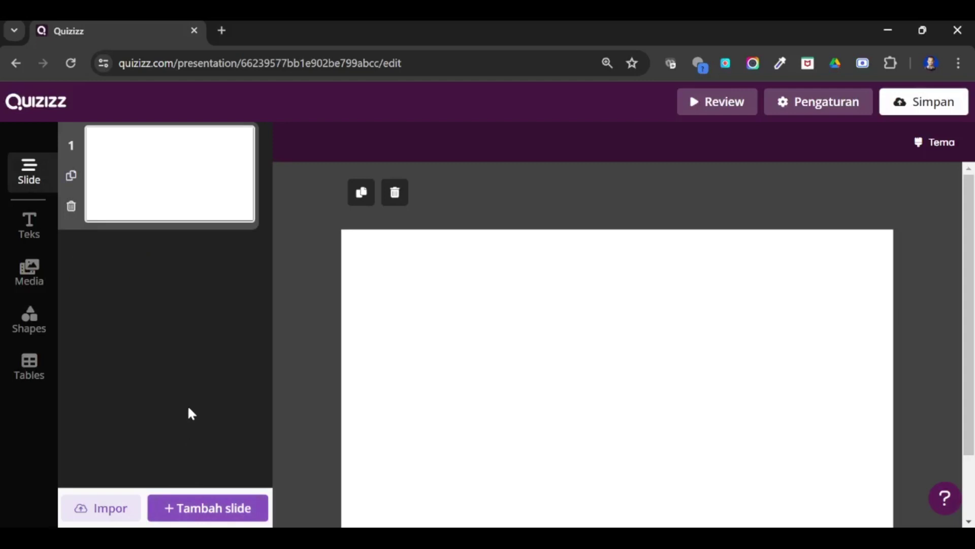
Step: Add a title slide, "Slide judul", using the plain white template with a title, multi-line sub-header and purple line
click(188, 509)
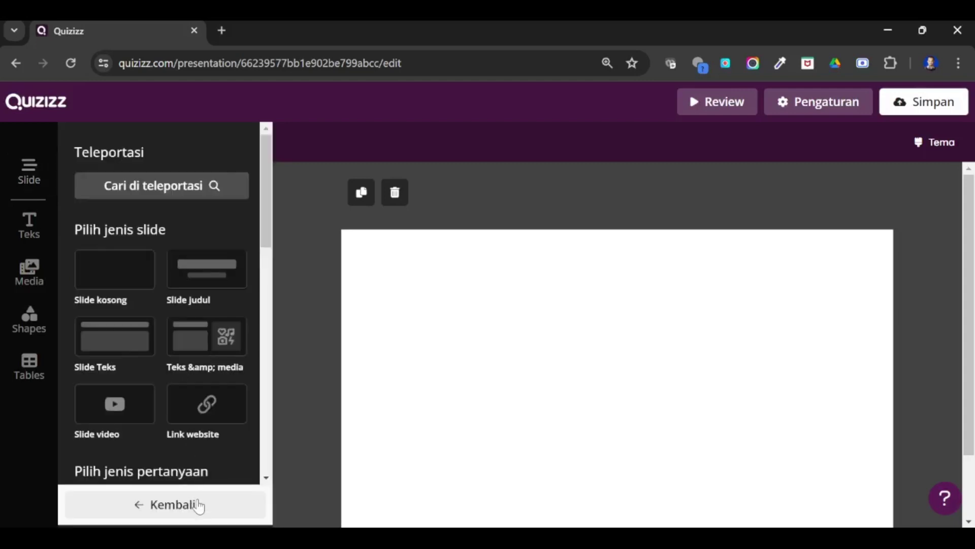
click(212, 302)
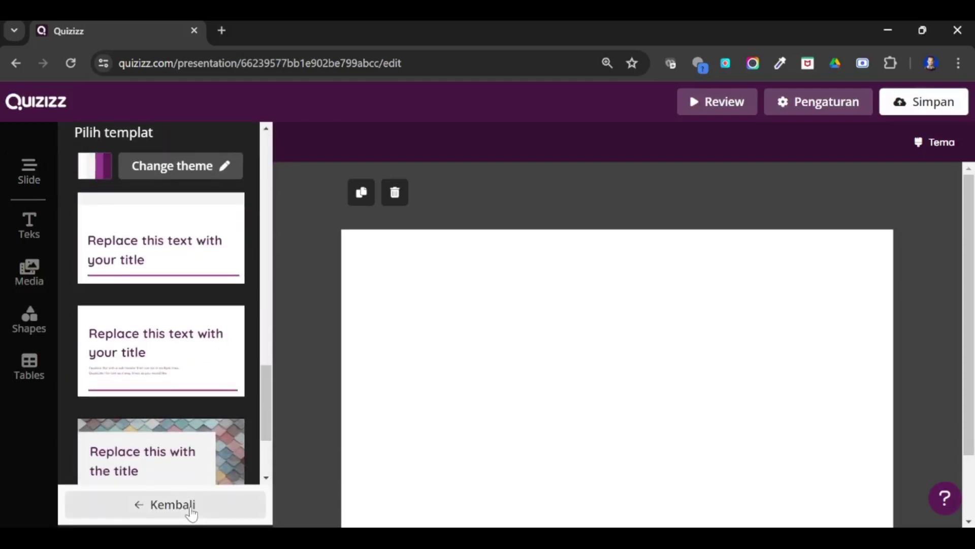
click(201, 381)
scroll(228, 473, down, 2)
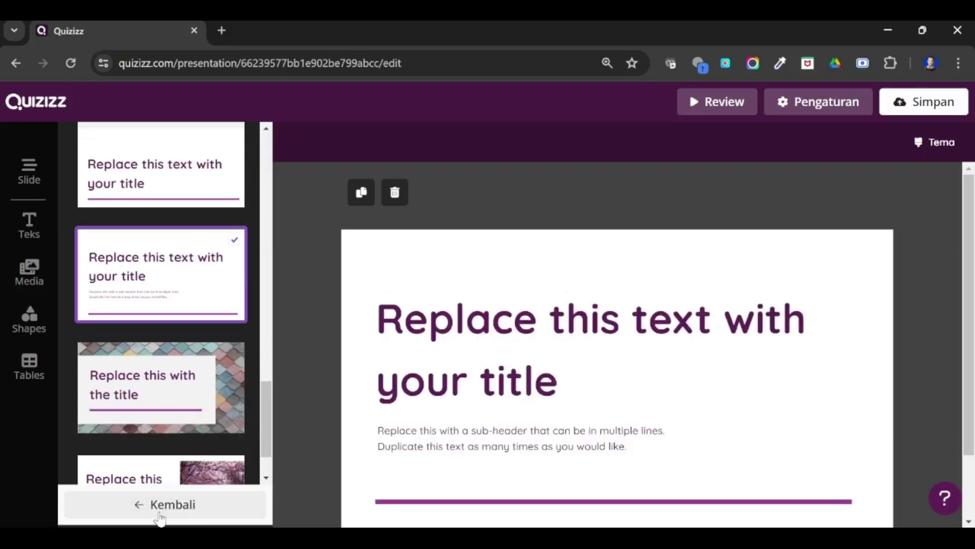
click(159, 514)
click(191, 175)
click(175, 264)
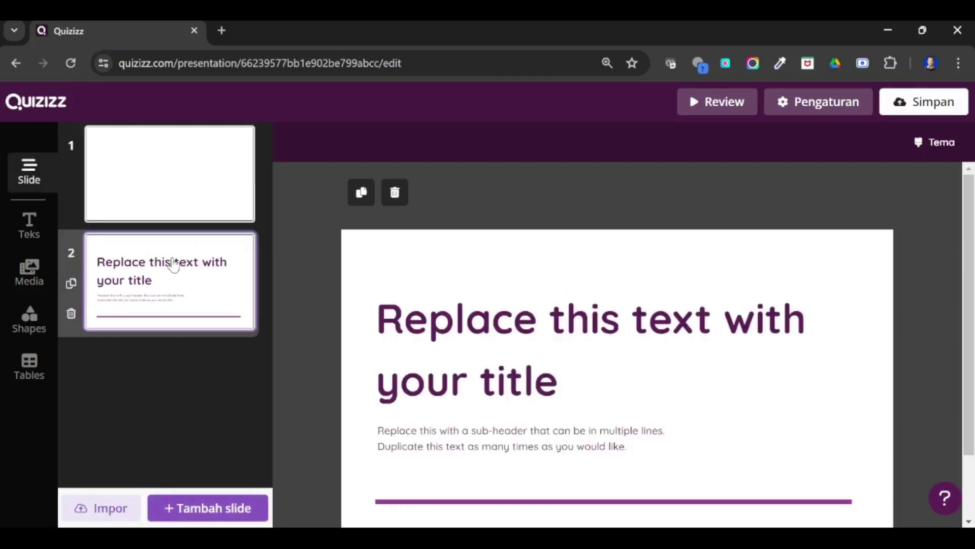
Step: Save the presentation with the proposed name, subject, class, language and visibility settings
click(906, 106)
scroll(435, 338, down, 3)
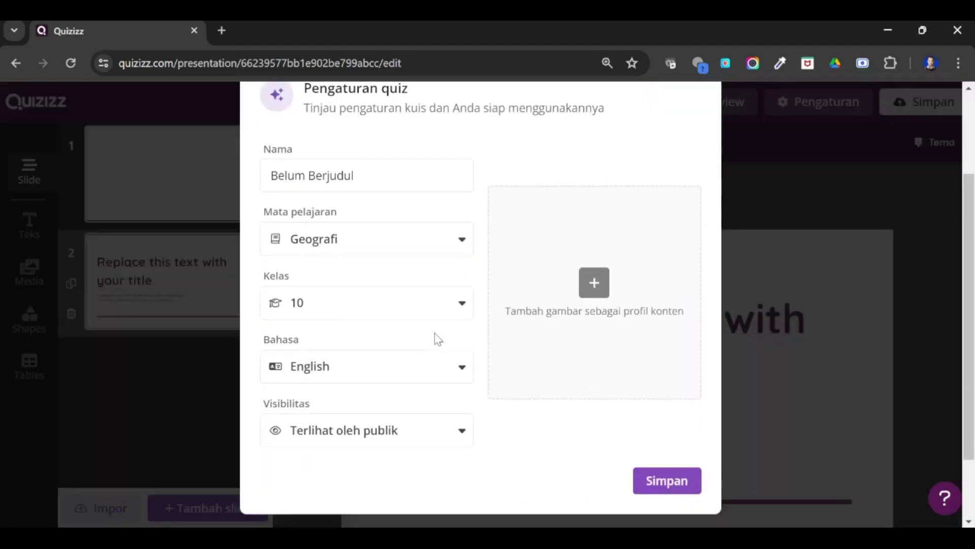
click(697, 458)
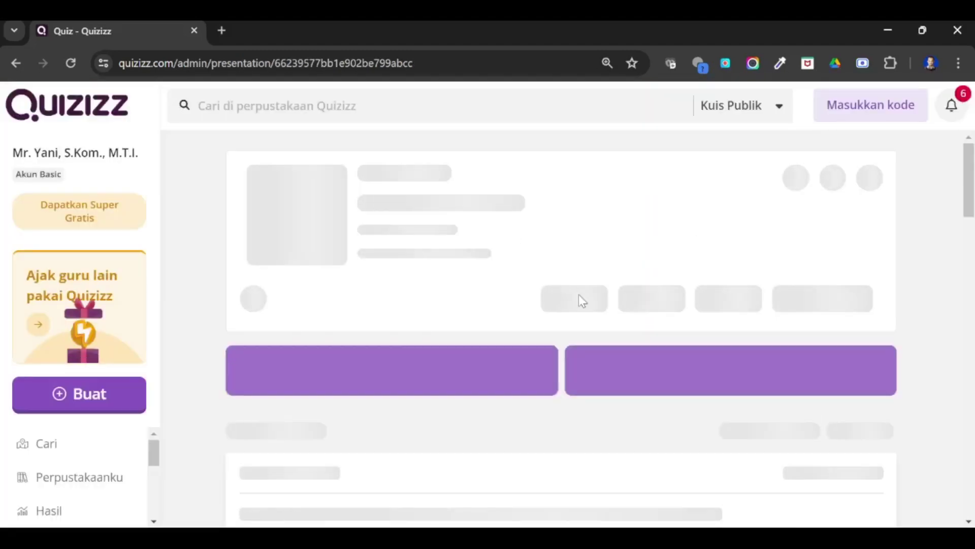
Step: Rename the saved presentation as "Materi 1" on its overview page
click(471, 201)
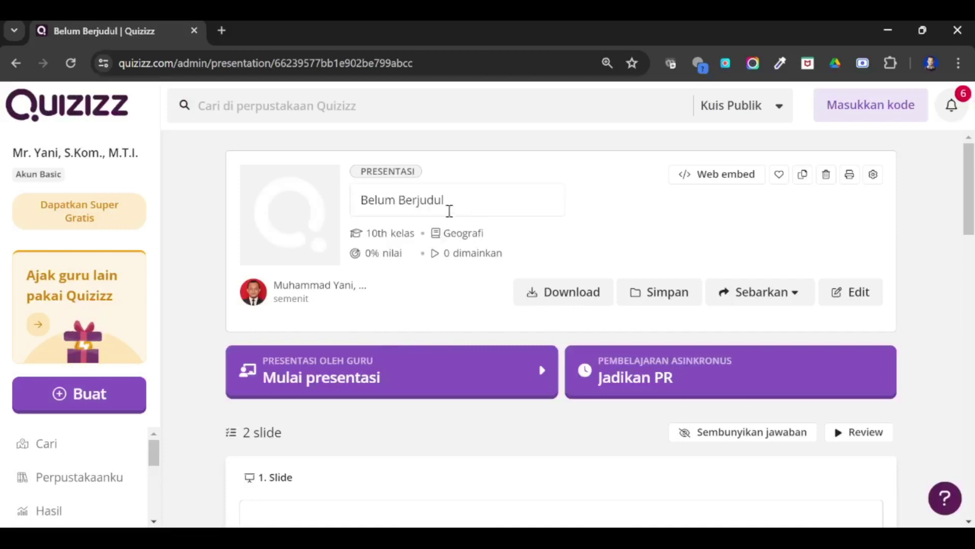
click(333, 195)
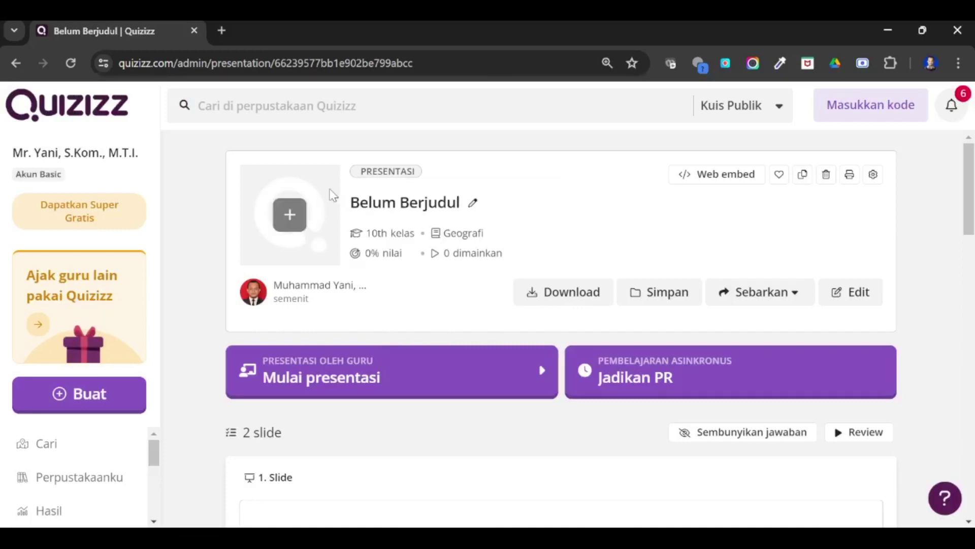
click(472, 204)
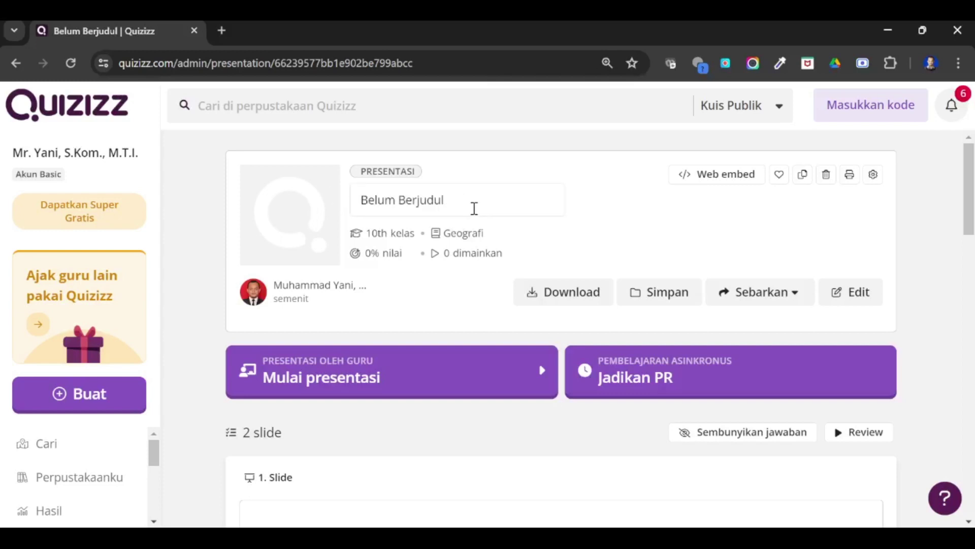
click(486, 196)
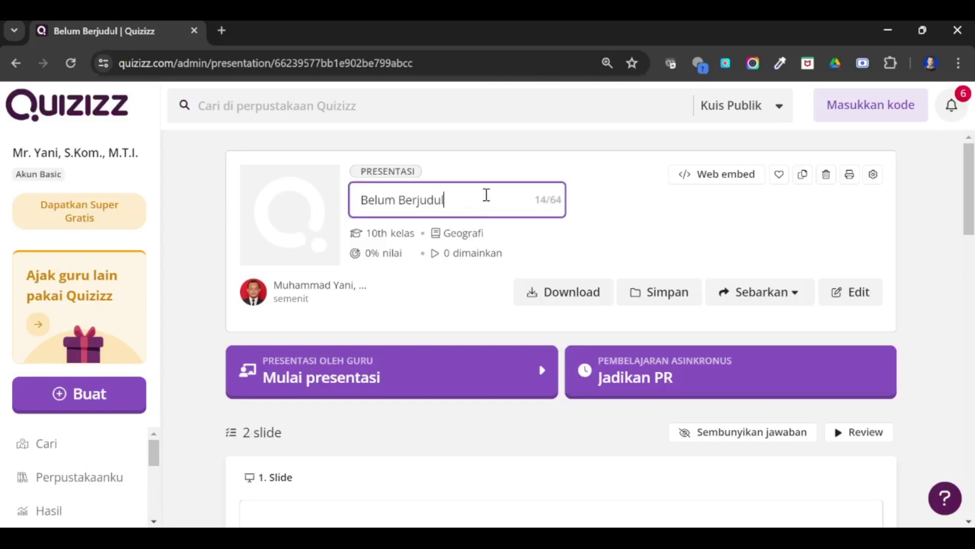
key(BackSpace)
key(BackSpace)
key(BackSpace)
key(BackSpace)
key(BackSpace)
key(BackSpace)
key(BackSpace)
key(BackSpace)
key(BackSpace)
key(BackSpace)
key(BackSpace)
key(BackSpace)
key(BackSpace)
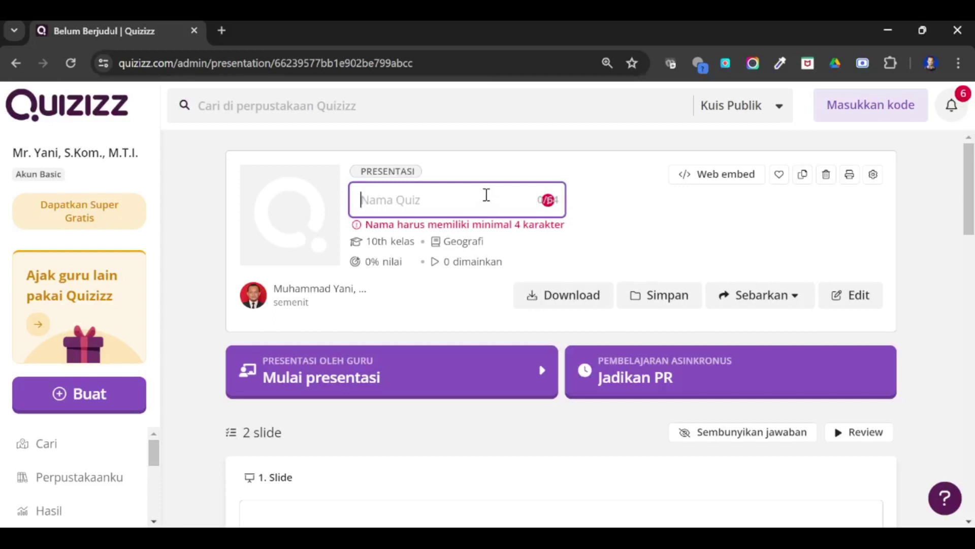
text(Materi 1)
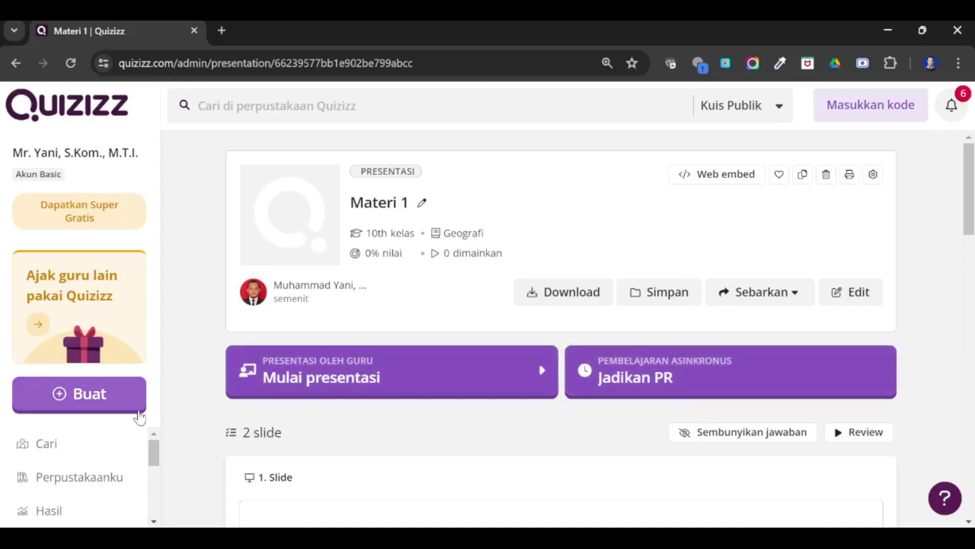
Step: Open the class list, Kelas, and look through the additional class import sources and existing classes
scroll(89, 462, down, 2)
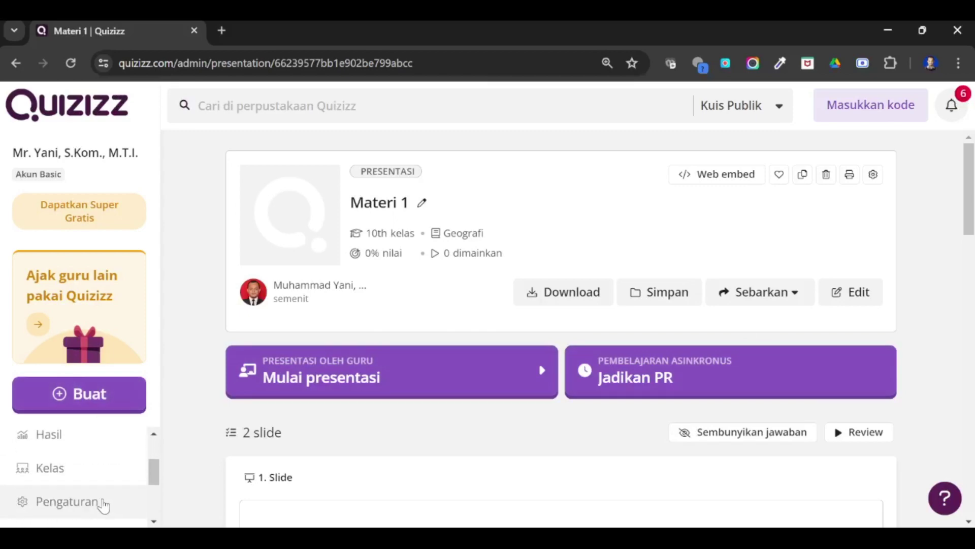
click(99, 483)
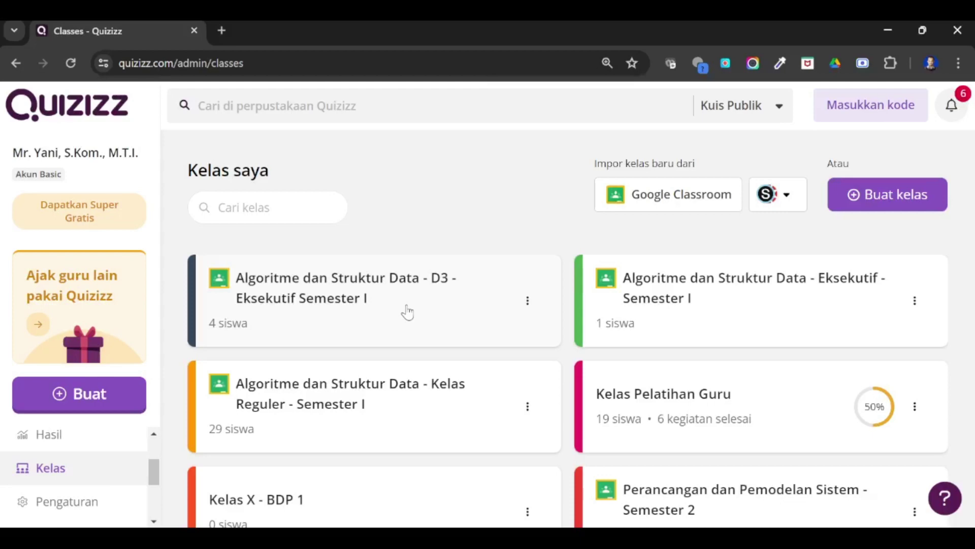
click(768, 203)
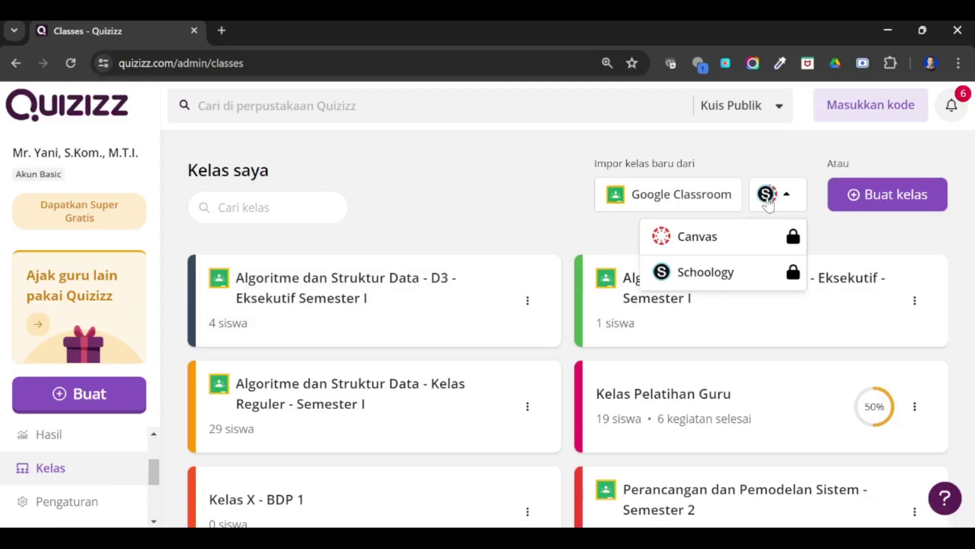
click(441, 154)
scroll(483, 303, down, 1)
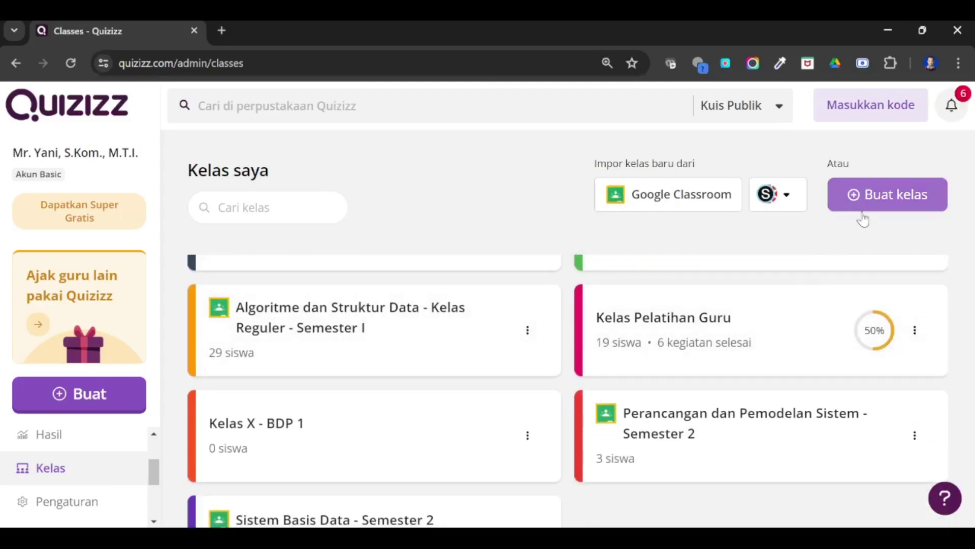
Step: Create a new class named "Kelas Contoh", keeping the guardian e-mail requirement enabled
click(893, 197)
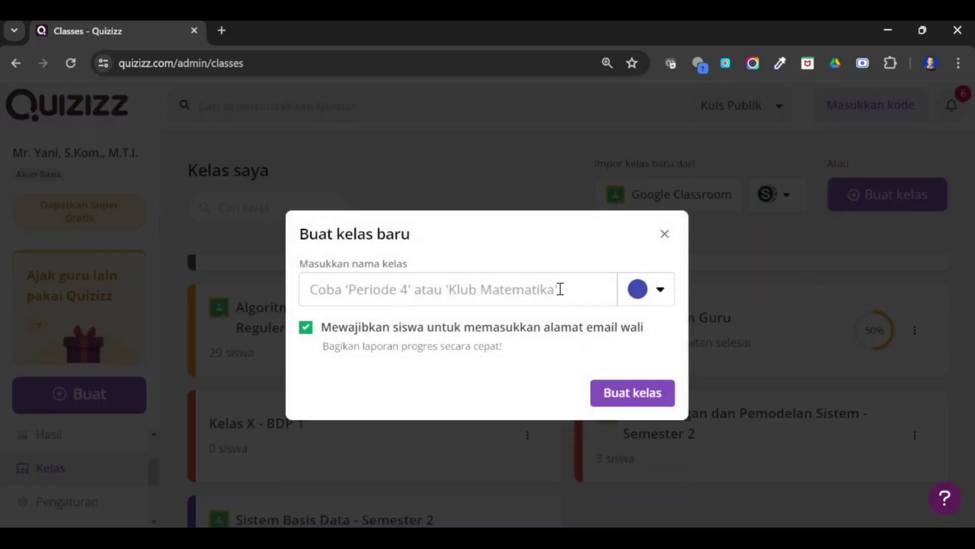
text(Kela)
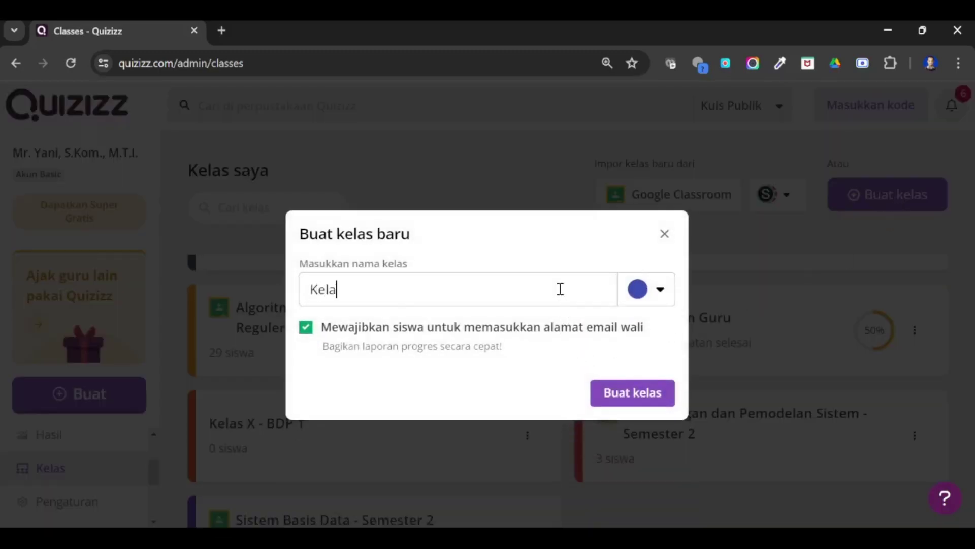
text(s Contoh)
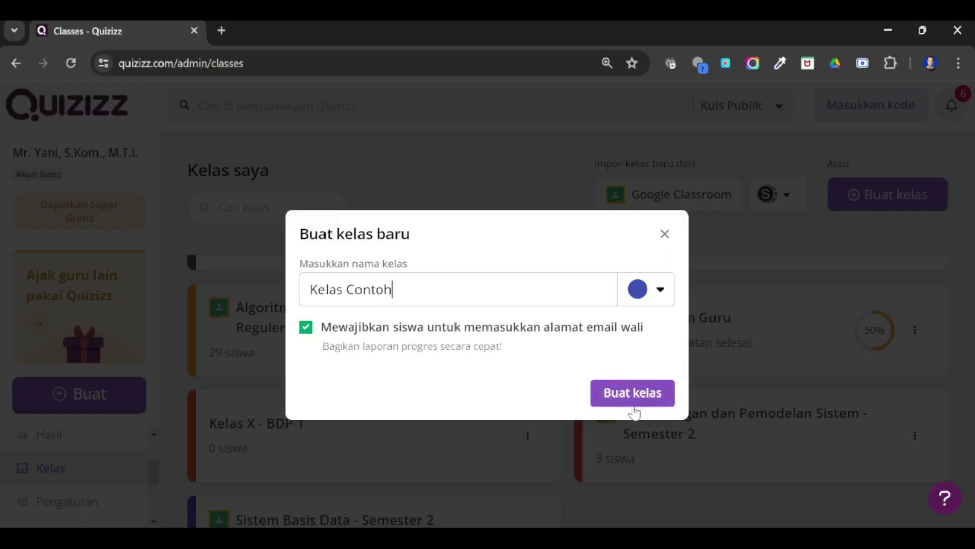
click(628, 399)
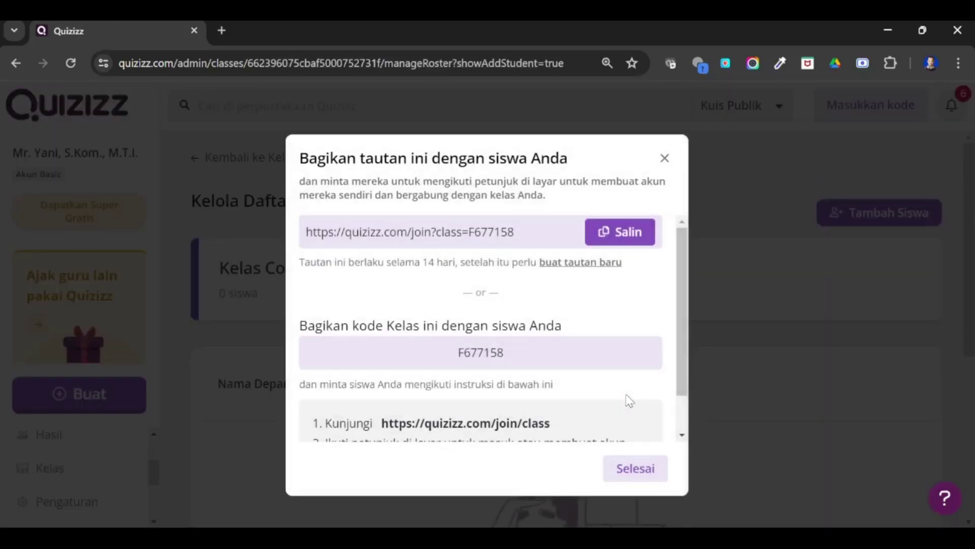
Step: Review the student invitation options for Kelas Contoh and close them to return to the class roster
click(664, 158)
click(892, 212)
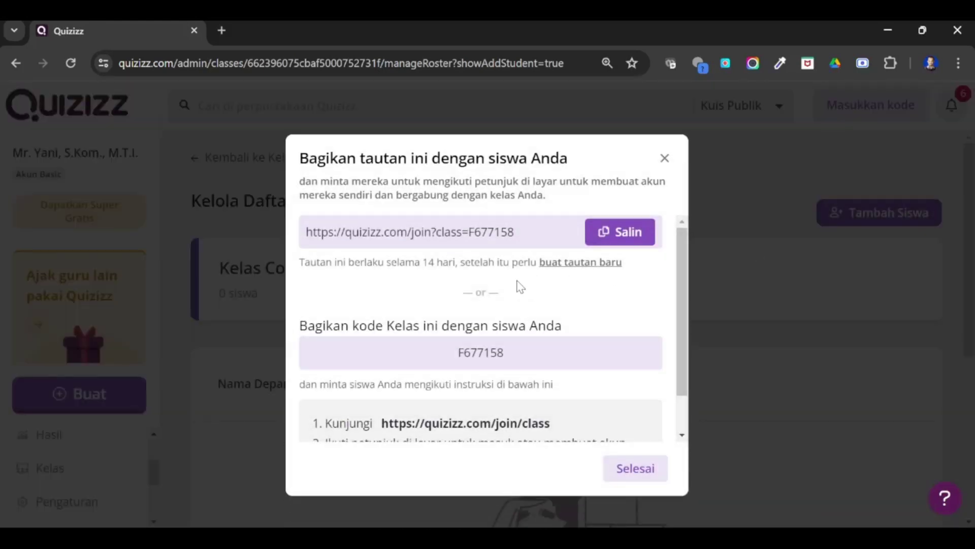
click(665, 158)
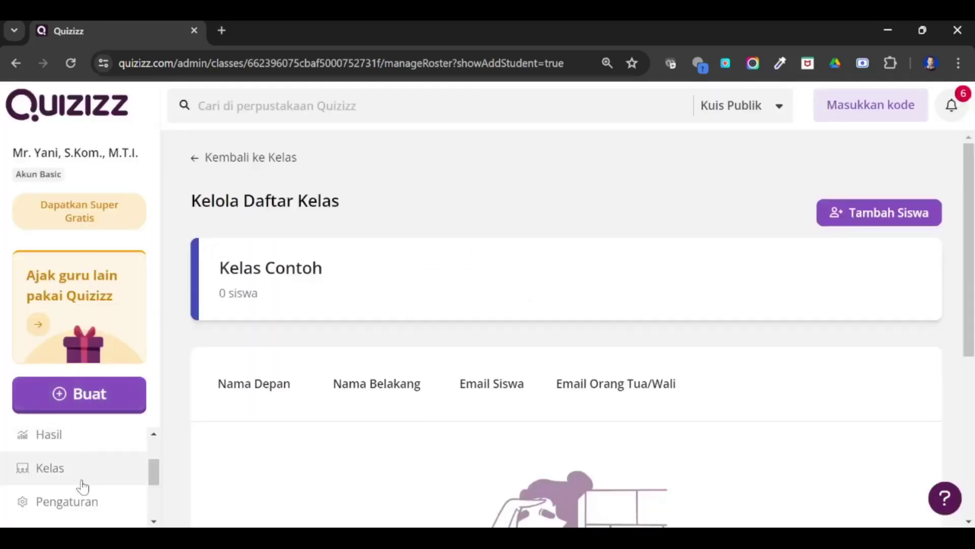
Step: Create another class named "Kelas Uji Coba" with the guardian e-mail requirement turned off
click(126, 468)
click(897, 204)
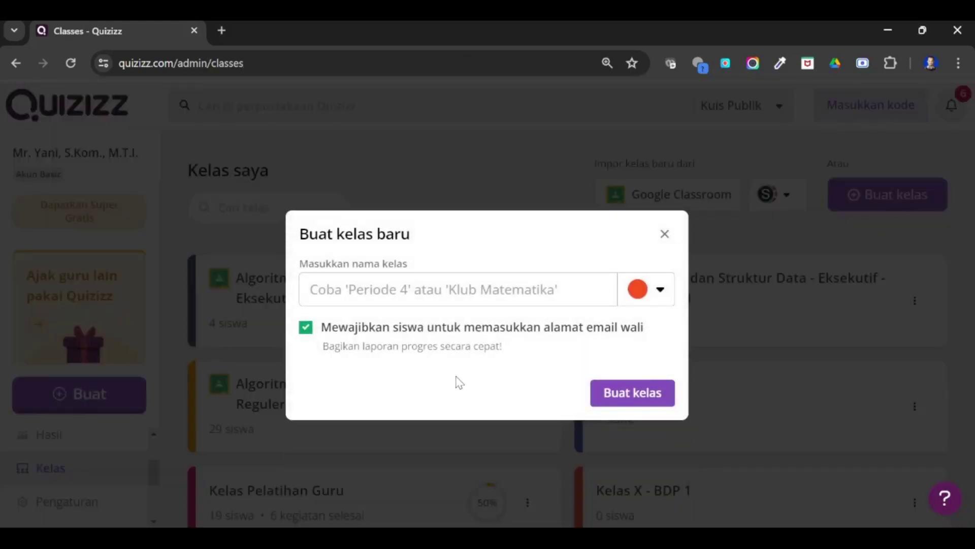
text(Ke)
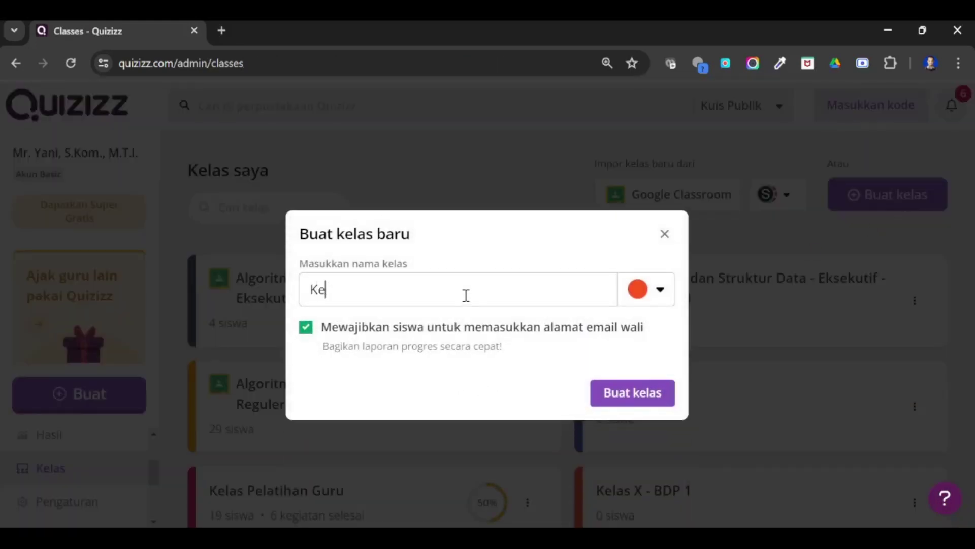
text(las Uji Coba)
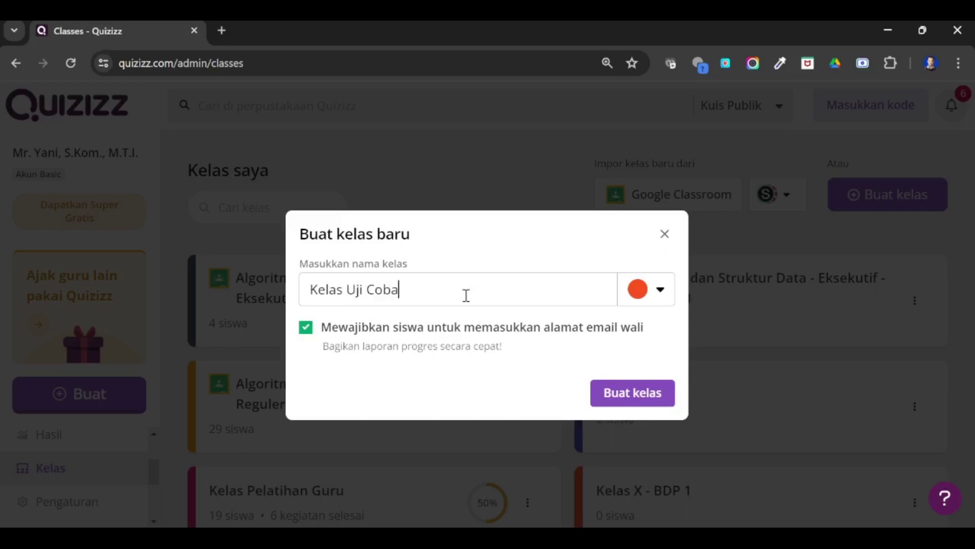
click(305, 329)
click(623, 395)
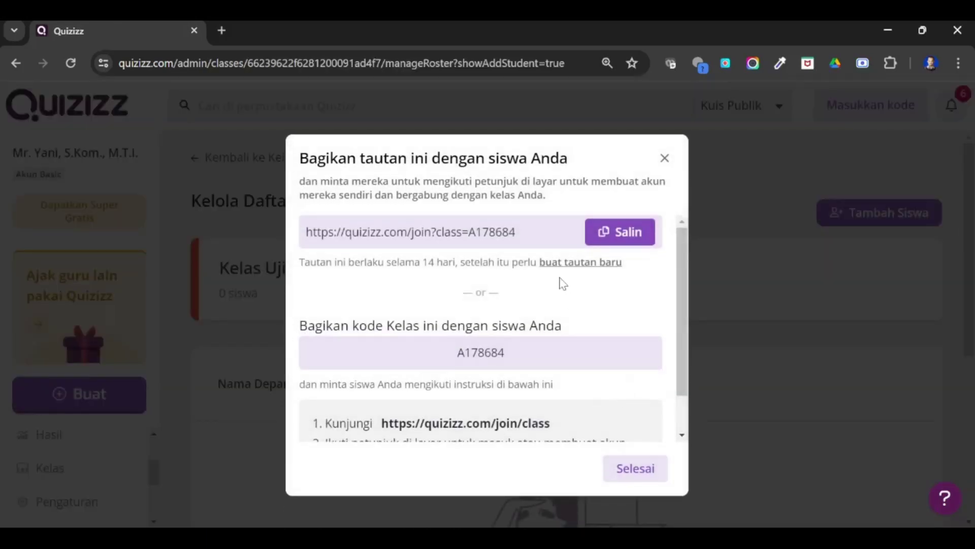
Step: Copy the join link of Kelas Uji Coba, highlight its class code, and close the sharing dialog
click(618, 235)
click(618, 236)
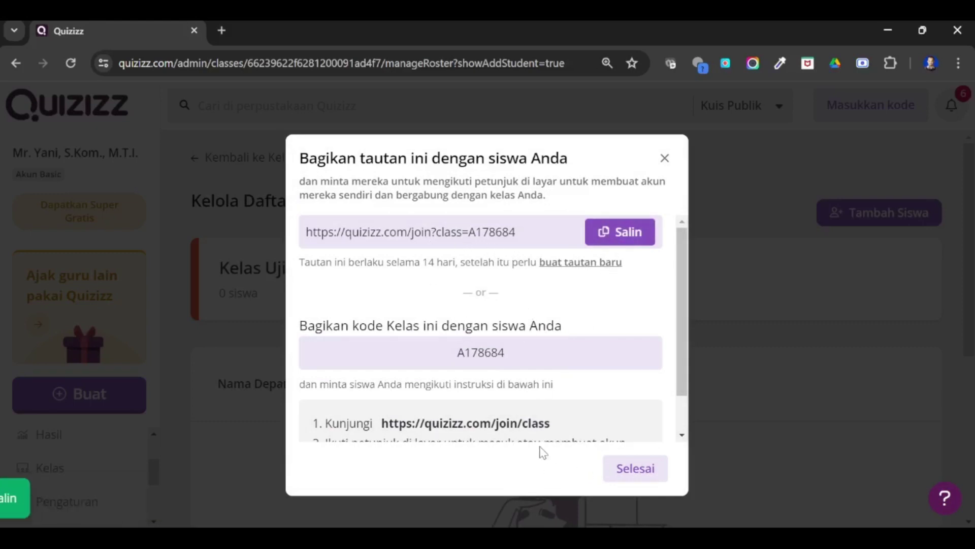
scroll(528, 422, down, 1)
double_click(496, 309)
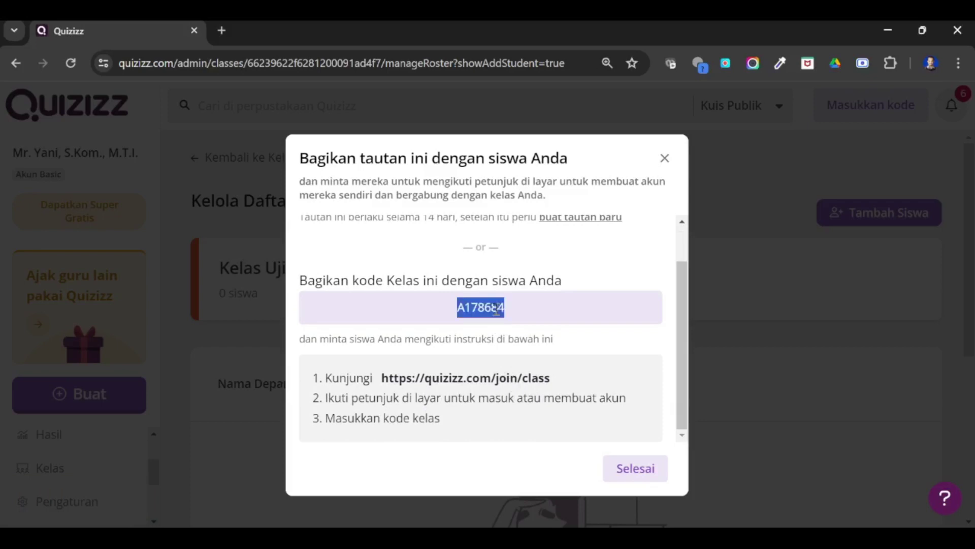
click(462, 311)
double_click(463, 310)
click(522, 317)
click(625, 466)
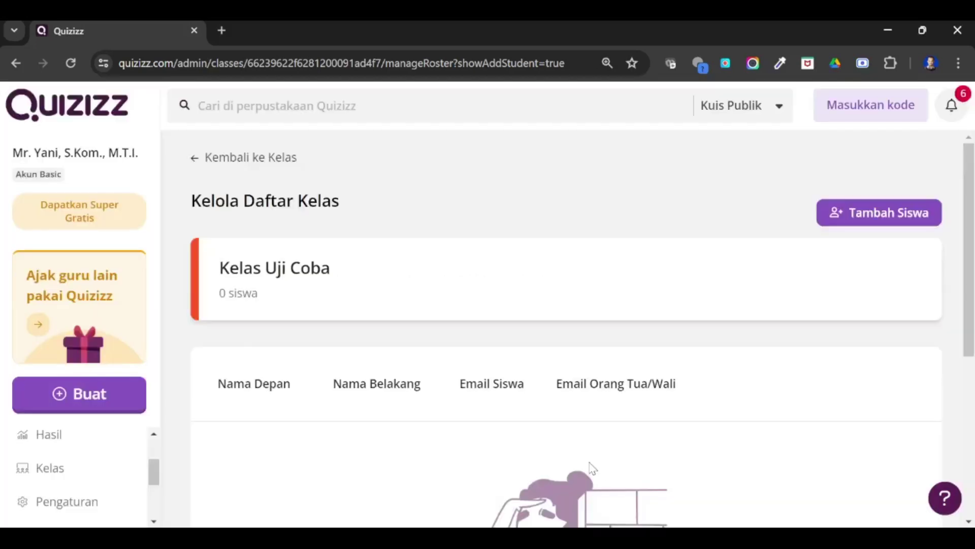
Step: Look over the class roster, and open Kelas Uji Coba from the class list to view its activity summary
scroll(431, 386, down, 4)
scroll(422, 401, up, 4)
scroll(412, 401, down, 3)
scroll(327, 352, up, 3)
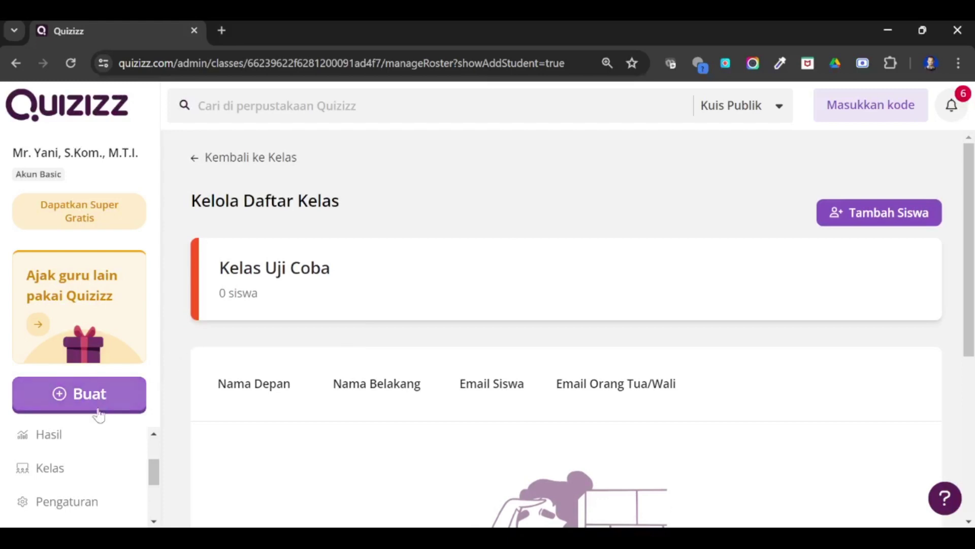
click(81, 468)
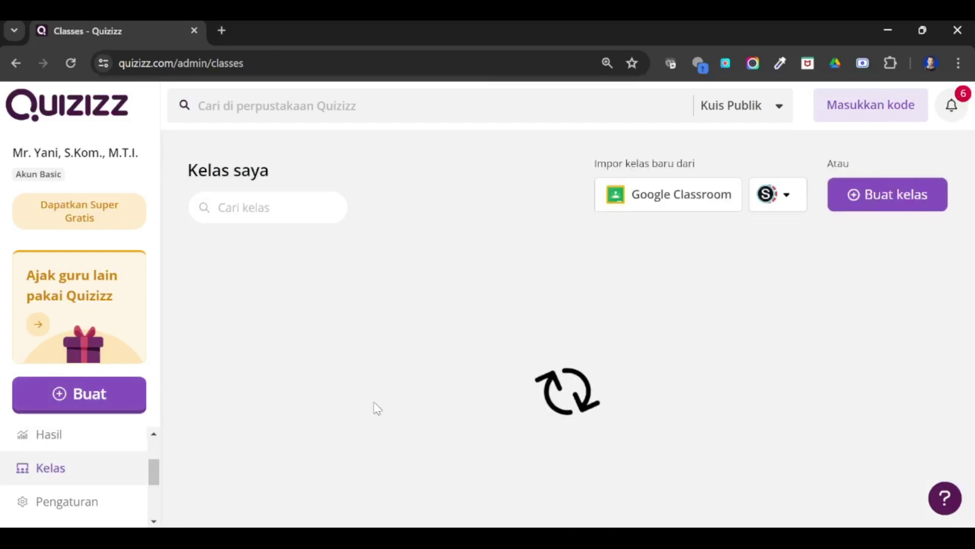
scroll(616, 394, down, 3)
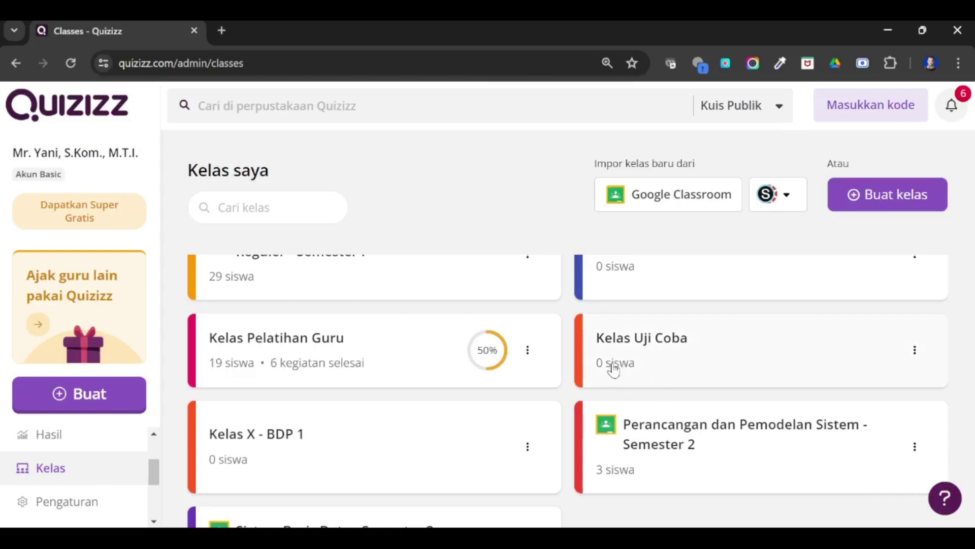
click(653, 363)
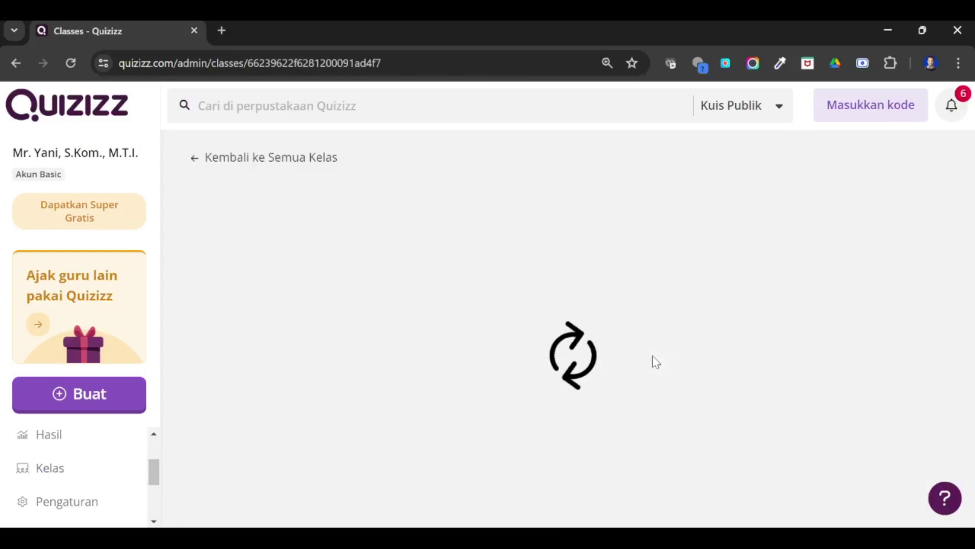
scroll(325, 401, down, 2)
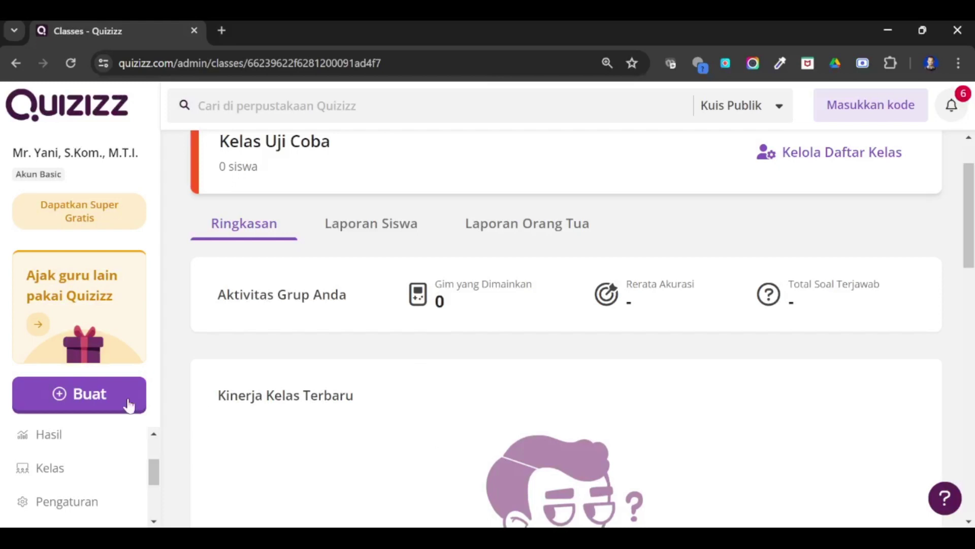
Step: Check the reports list, Hasil, and reopen the Kelas Uji Coba summary from the class list
click(68, 447)
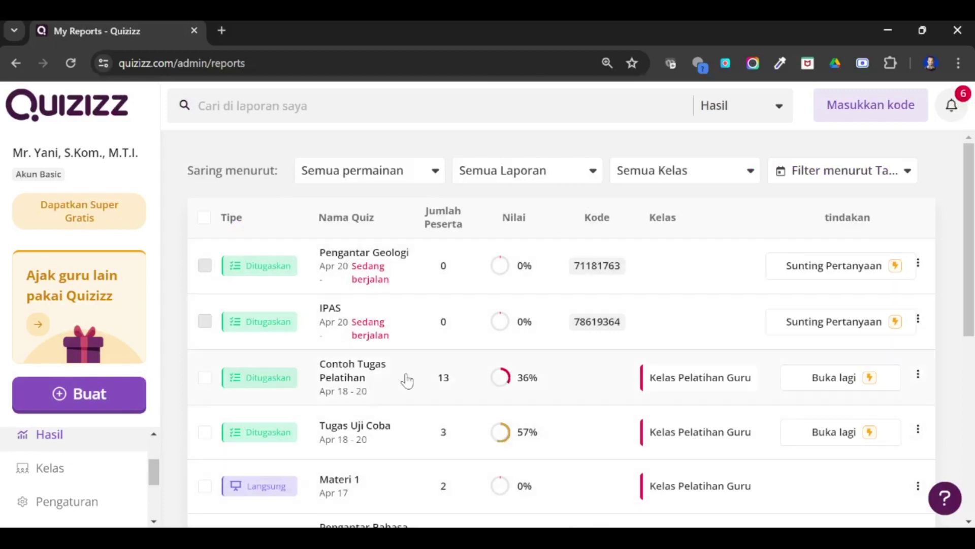
click(64, 479)
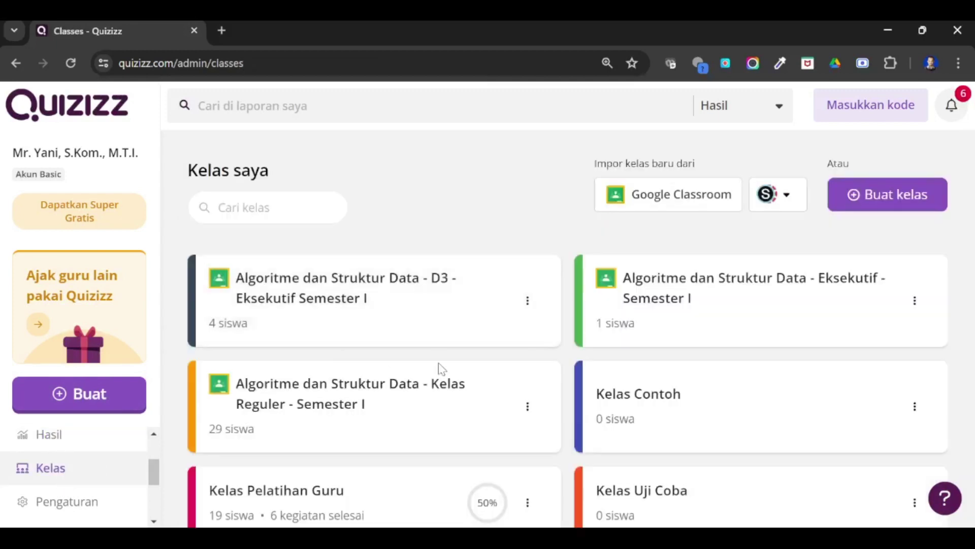
scroll(701, 407, down, 3)
scroll(684, 394, up, 1)
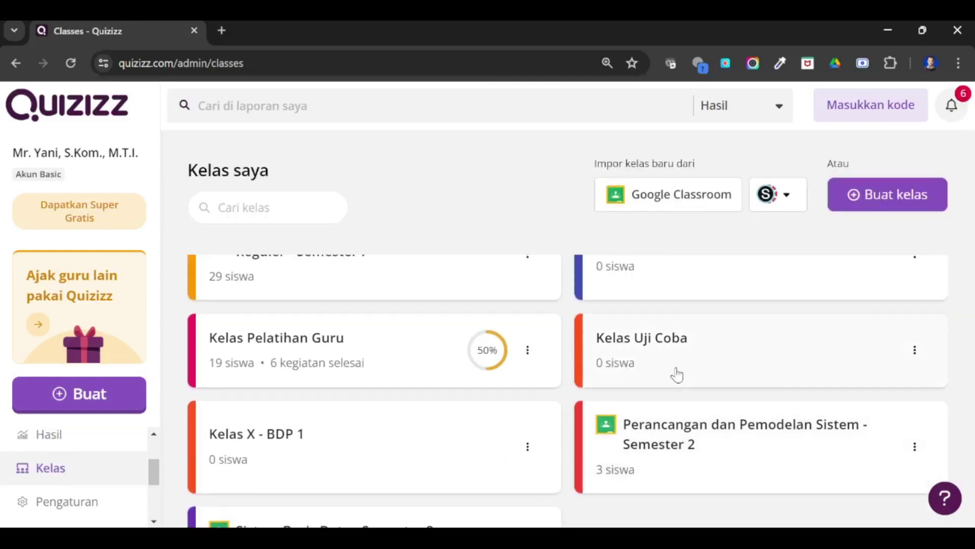
click(675, 371)
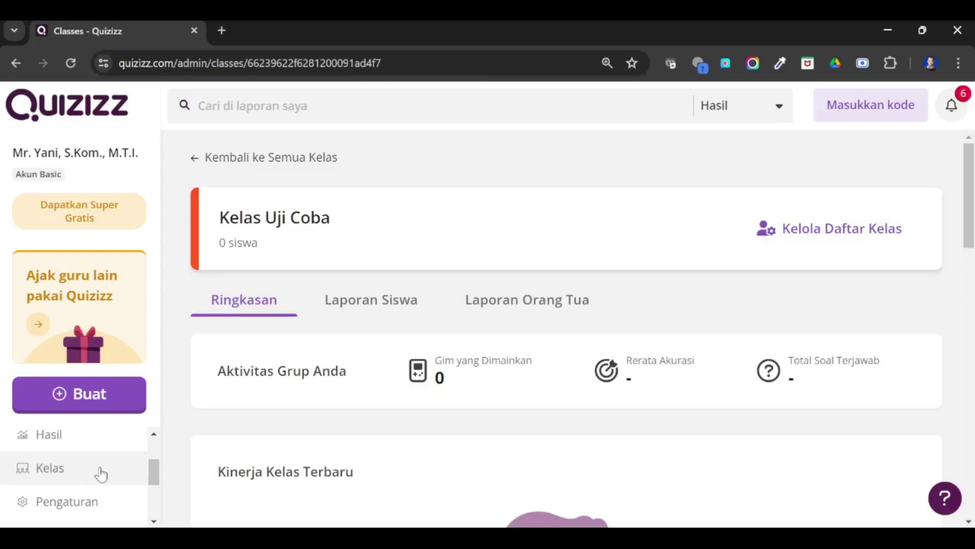
Step: Open the homework settings (Jadikan PR) for the library presentation Materi 1, leaving the activity start time unscheduled
scroll(101, 474, up, 2)
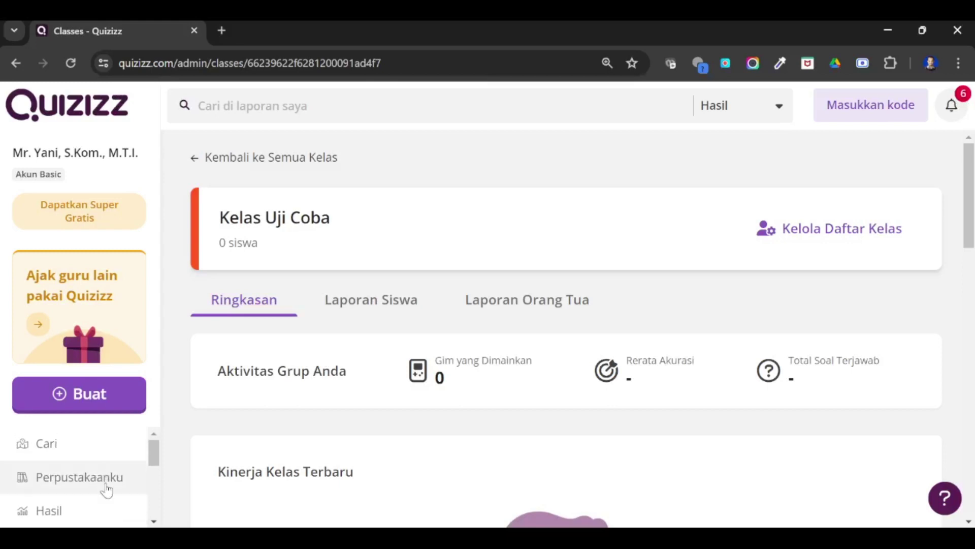
click(107, 487)
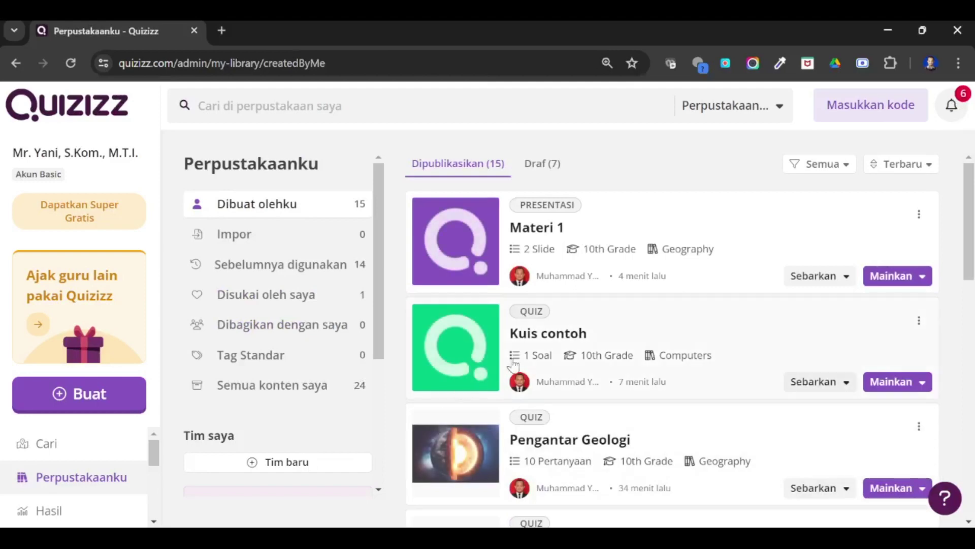
click(909, 283)
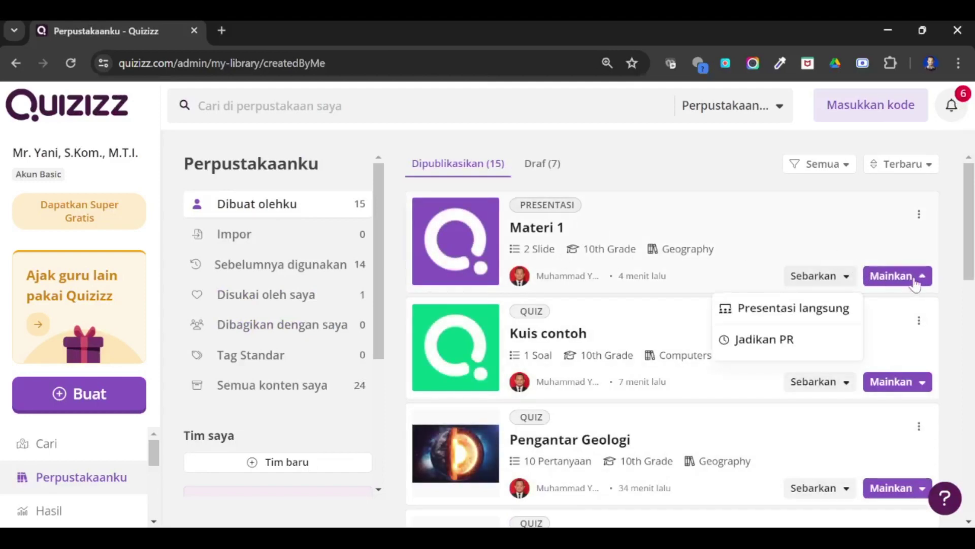
click(779, 350)
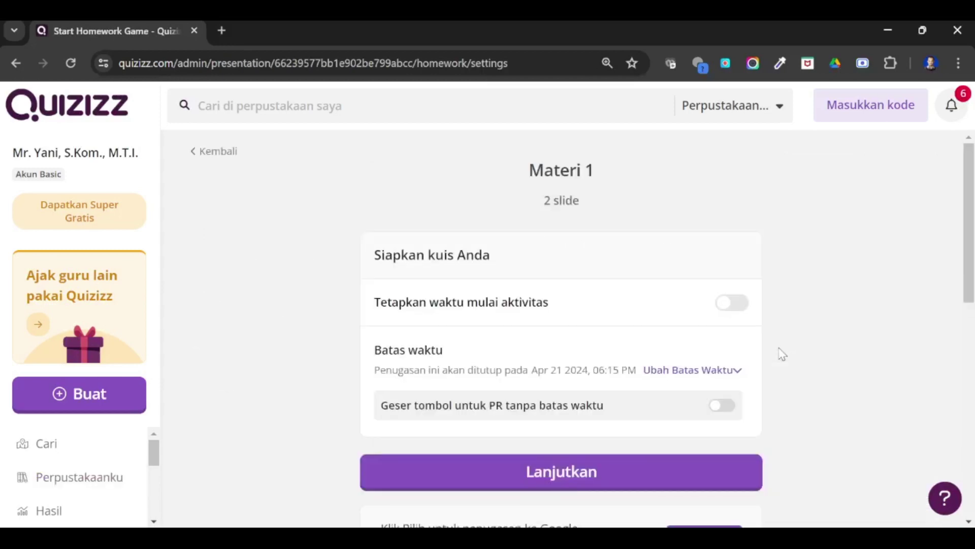
click(736, 311)
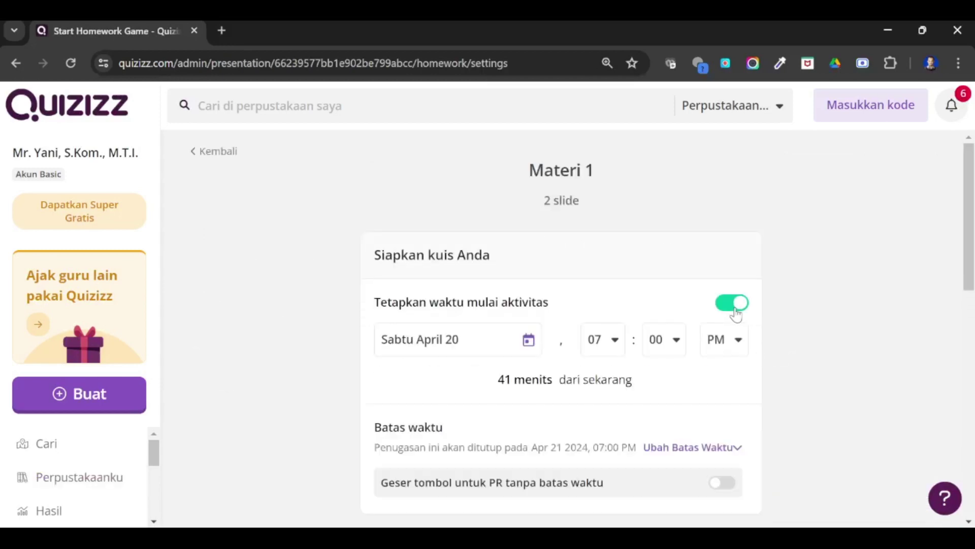
click(735, 312)
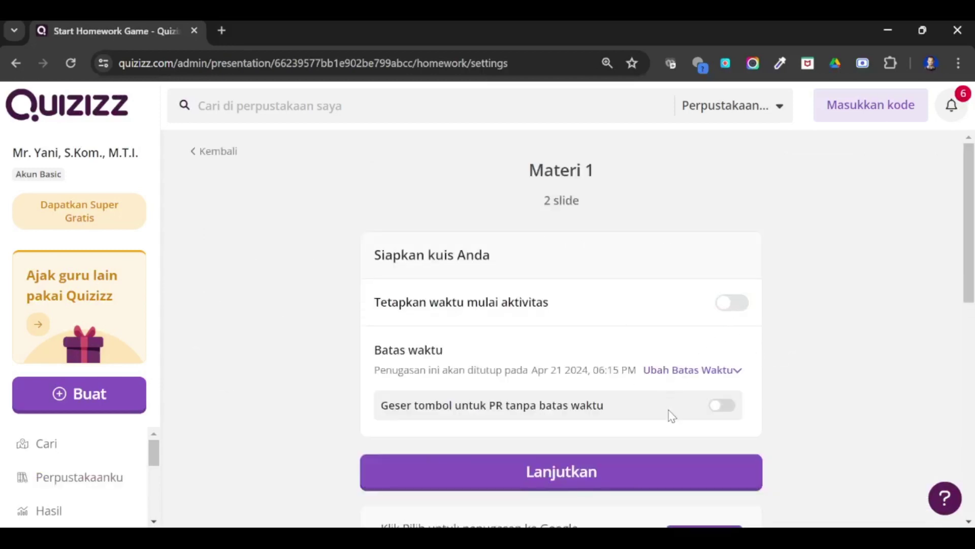
Step: Choose Kelas Uji Coba as the class to receive the homework and proceed to the assignment details
scroll(701, 356, down, 3)
scroll(689, 284, up, 3)
scroll(687, 257, down, 3)
click(724, 389)
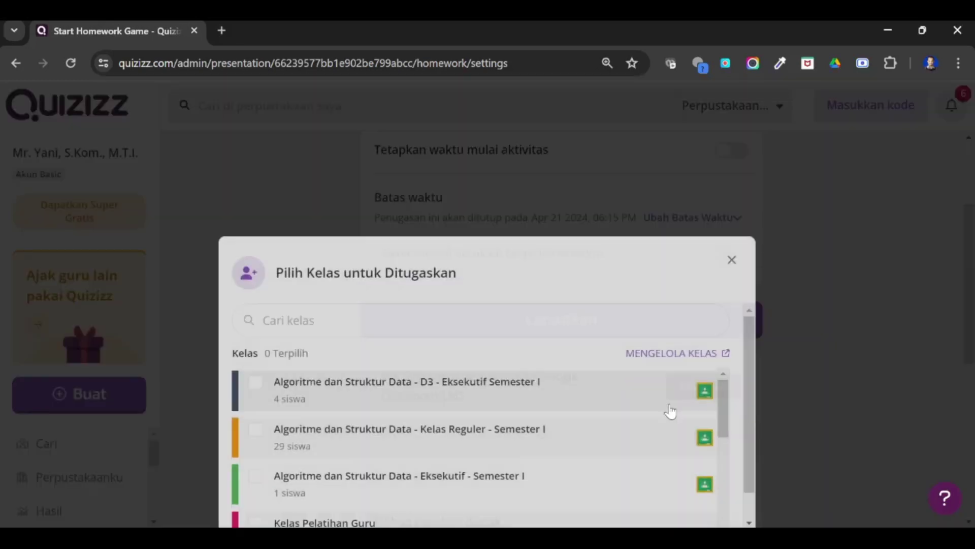
scroll(495, 422, down, 2)
scroll(383, 401, down, 4)
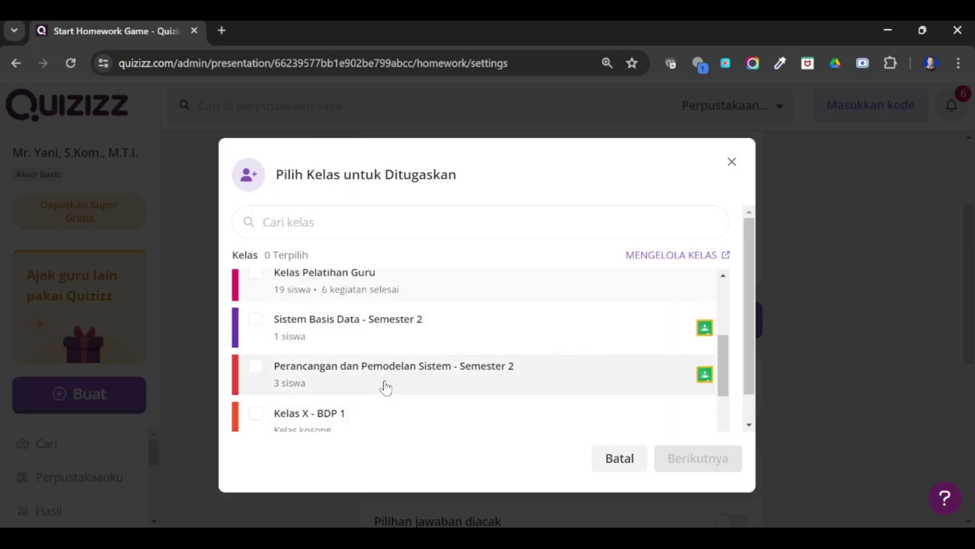
scroll(385, 379, down, 1)
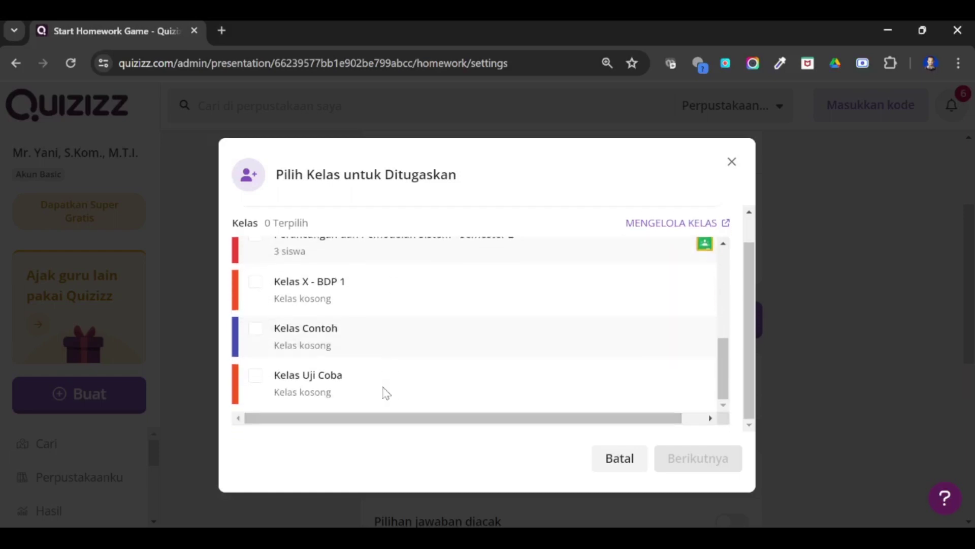
click(382, 393)
click(719, 459)
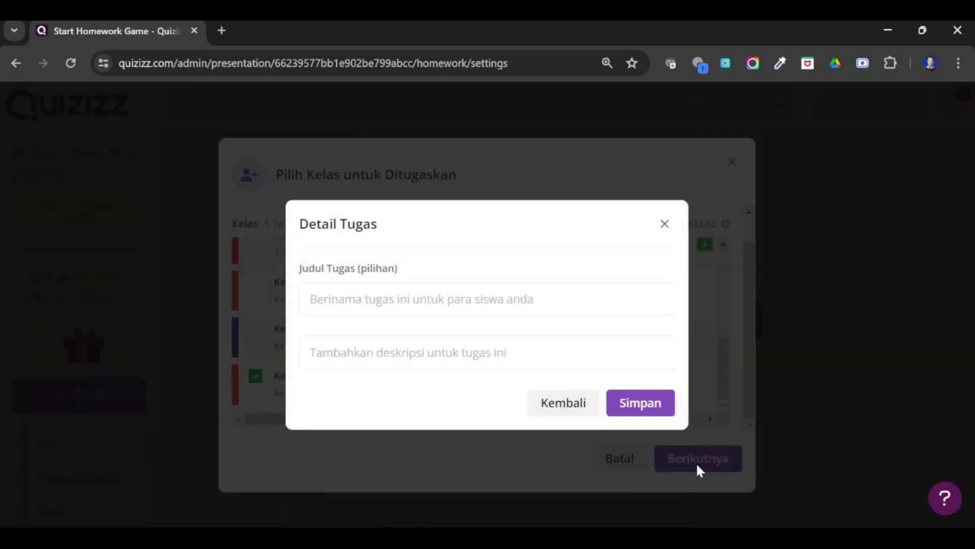
Step: Save the assignment details with the title "Materi 1" and the description "Pelajari dengan baik"
click(513, 305)
text(Materi 1)
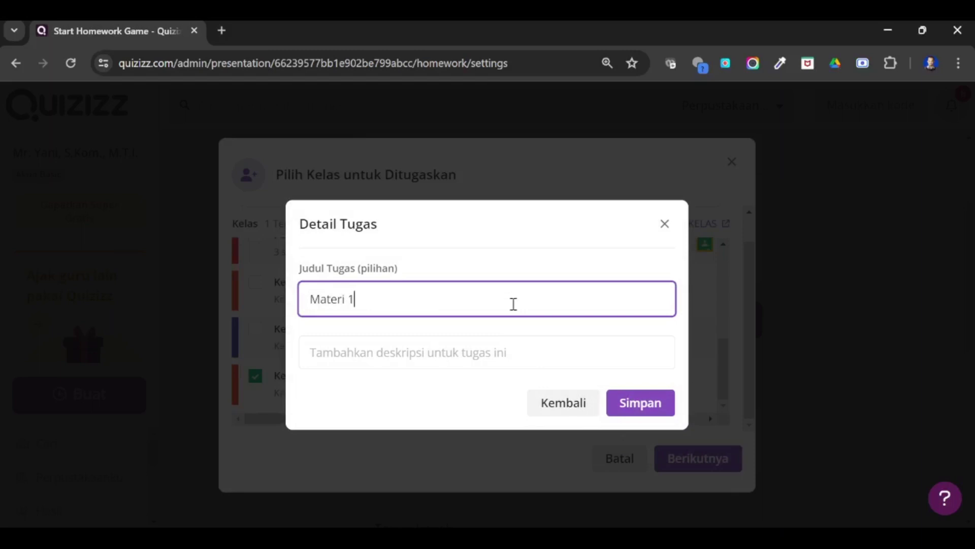
click(512, 361)
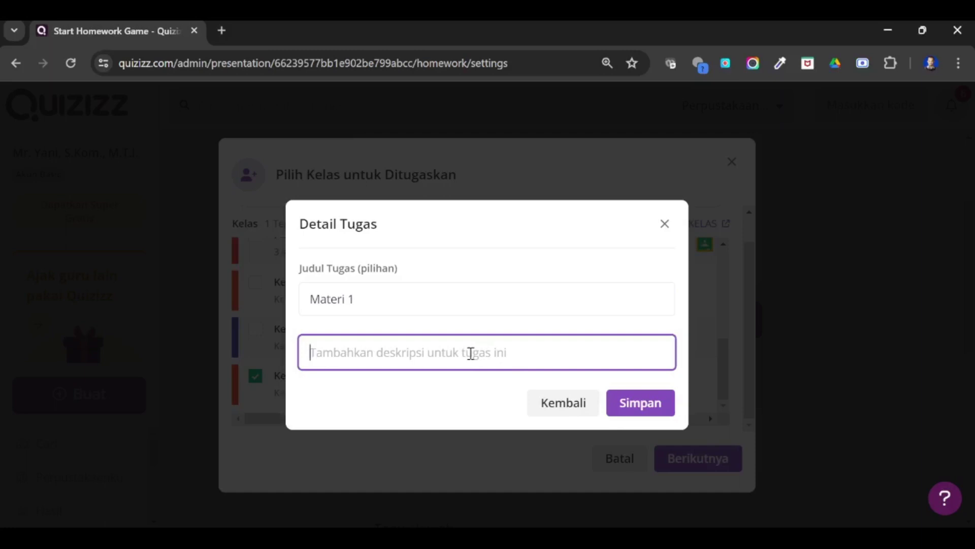
text(Pelajari dngan)
key(BackSpace)
text(engan baik)
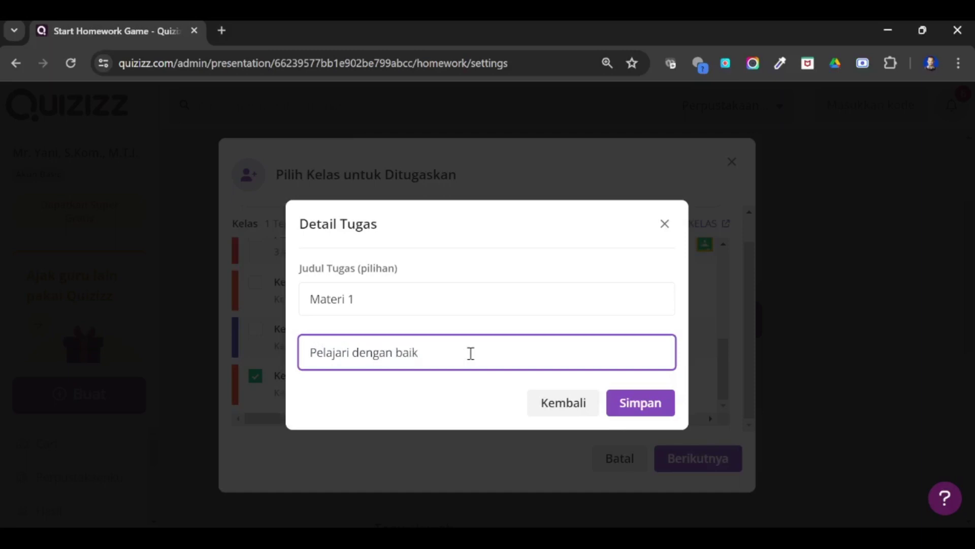
click(635, 409)
Step: Publish the Materi 1 homework, generate an invitation link for more students, and copy it
click(651, 330)
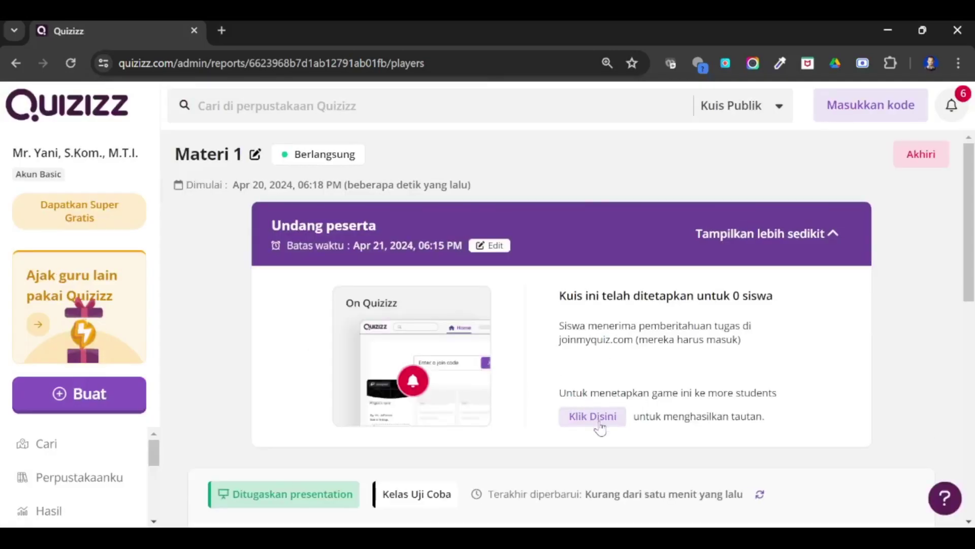
click(599, 425)
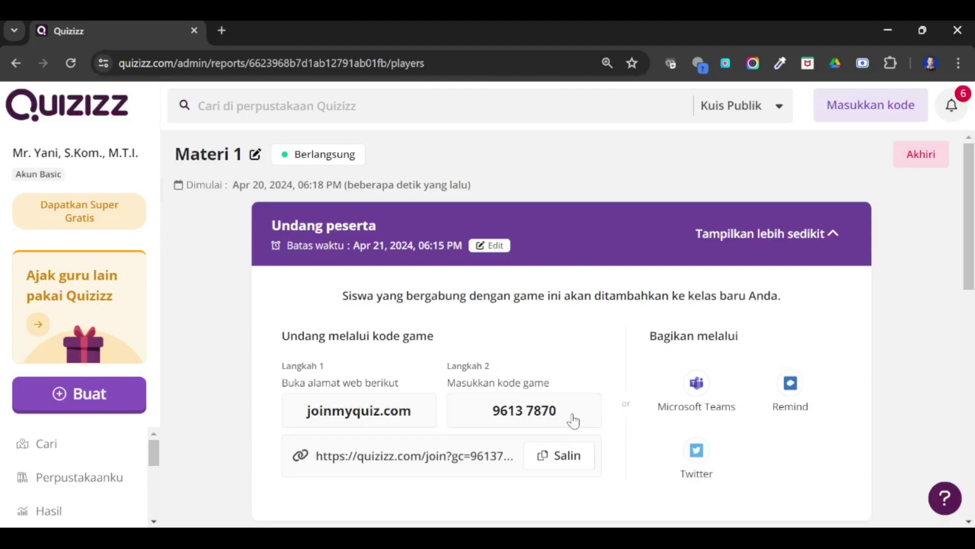
click(555, 468)
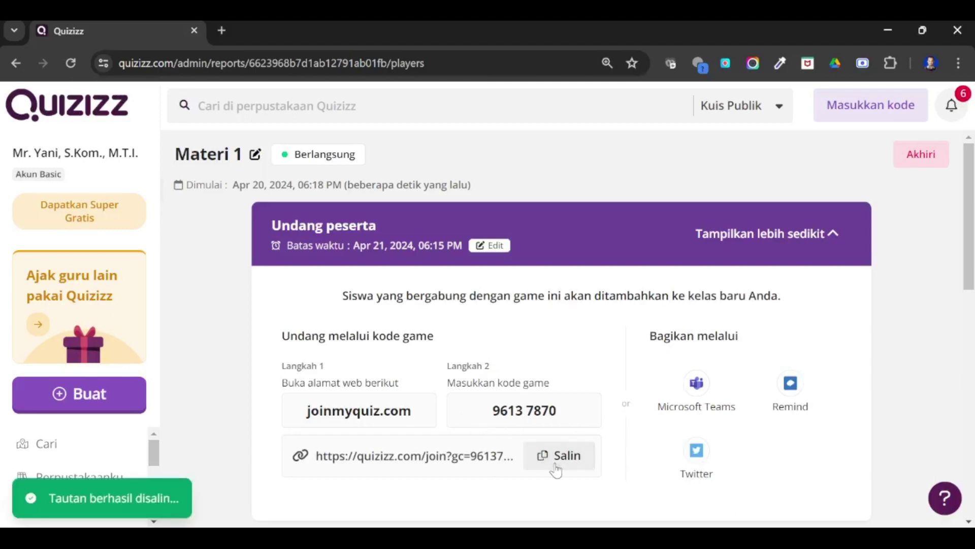
Step: Open Kelas Uji Coba from the class list and examine its performance chart and class report for the Materi 1 assignment
scroll(56, 462, down, 5)
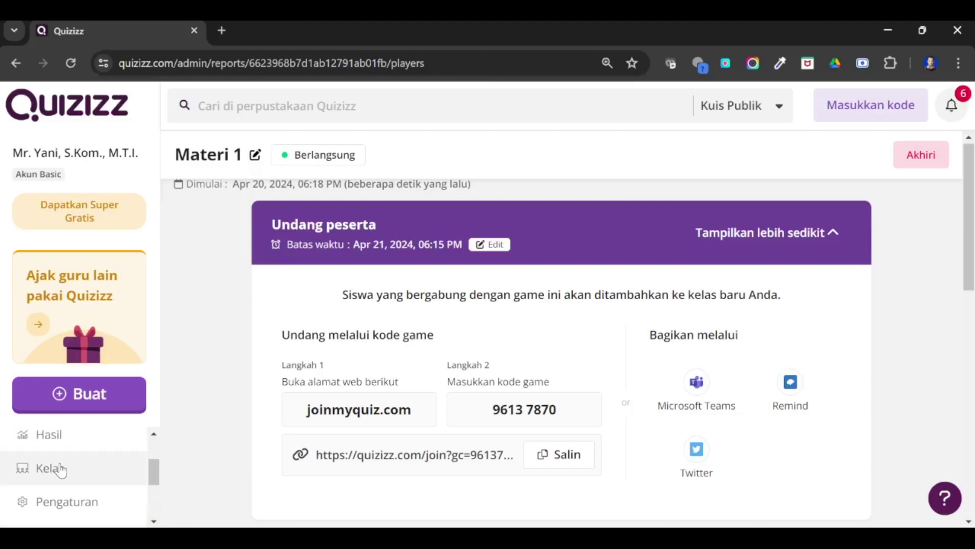
click(61, 469)
scroll(611, 409, down, 3)
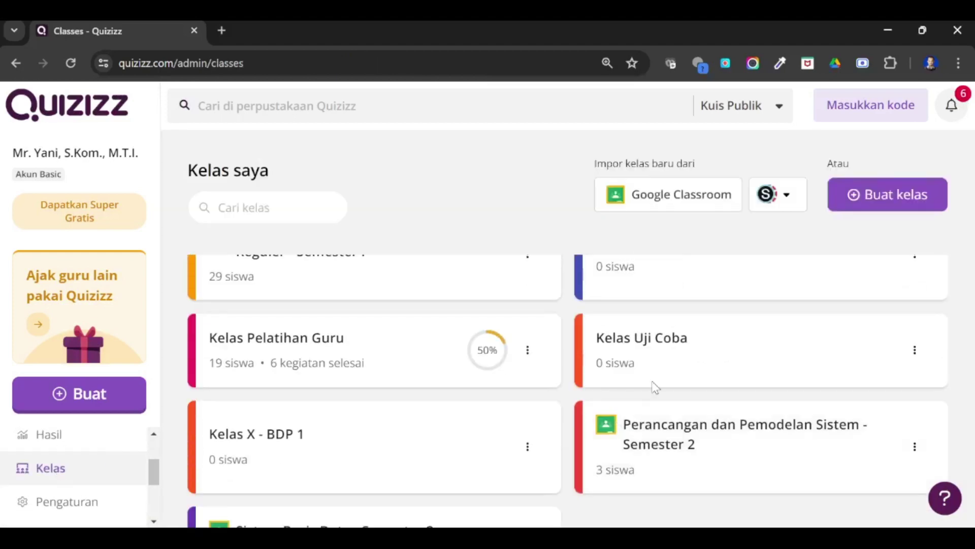
click(678, 343)
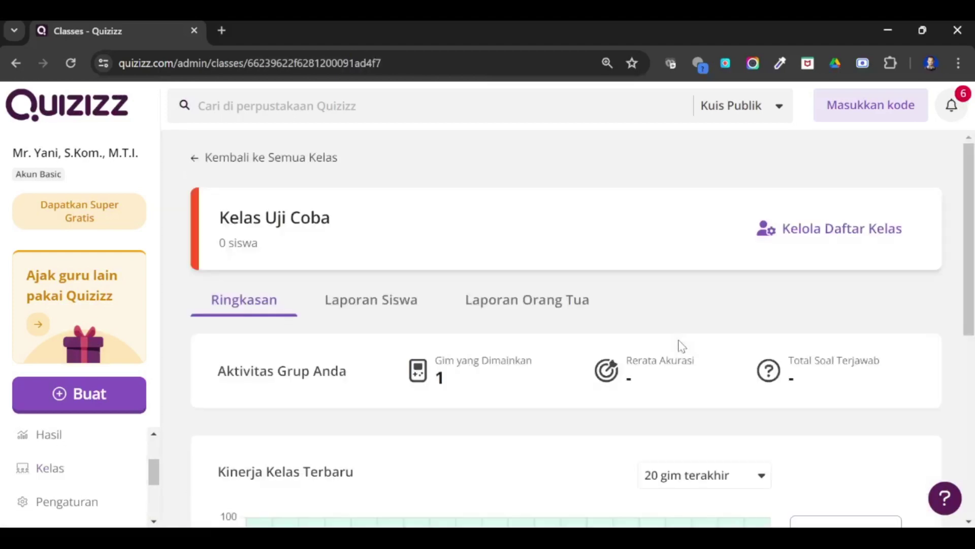
scroll(681, 345, down, 7)
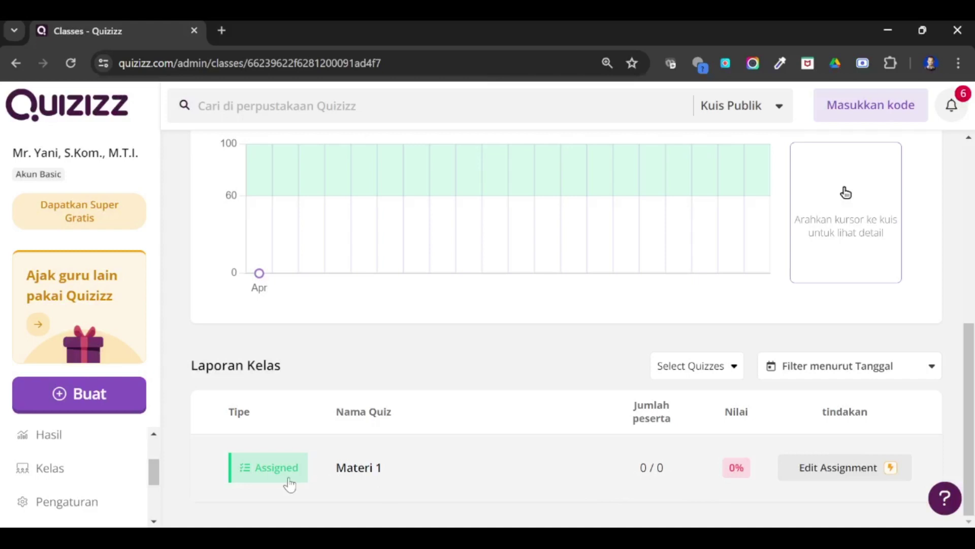
scroll(305, 475, up, 6)
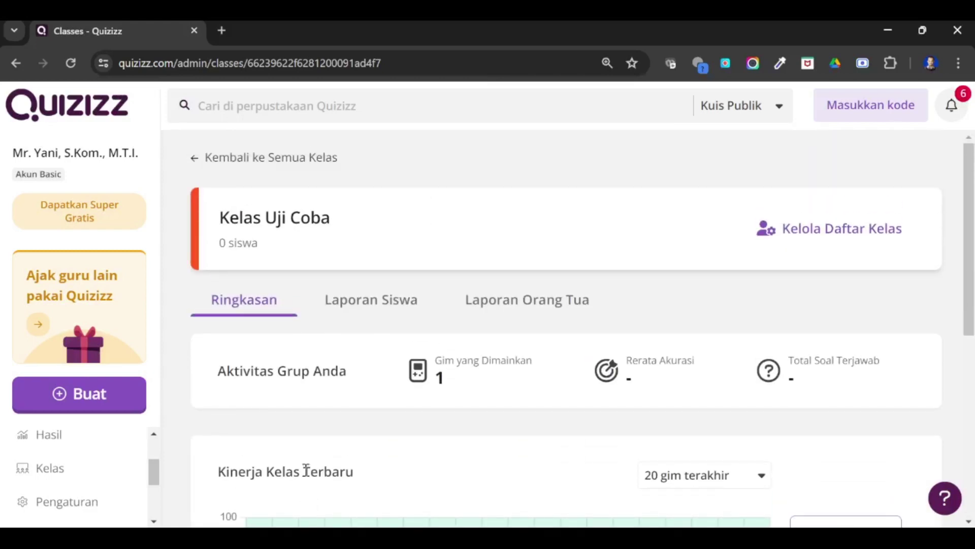
scroll(305, 470, down, 5)
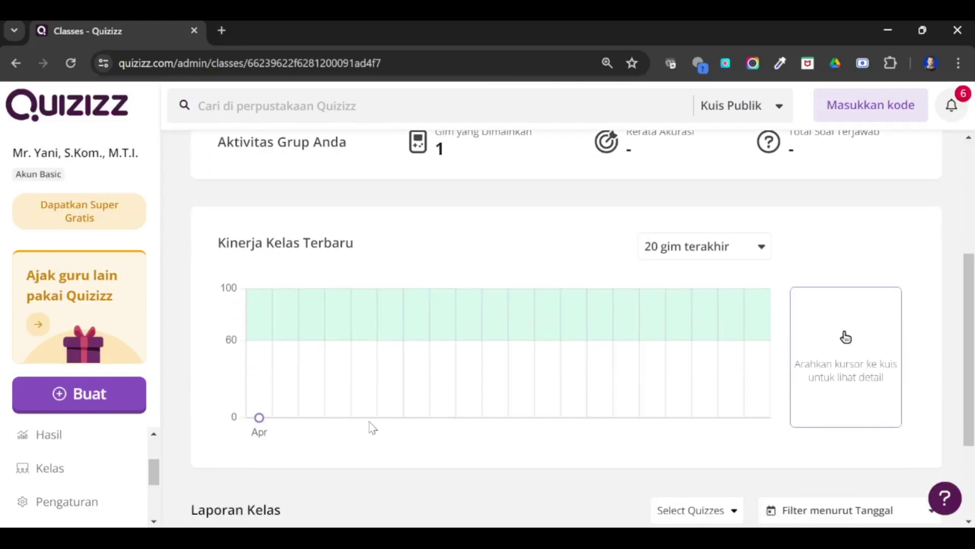
scroll(459, 391, down, 3)
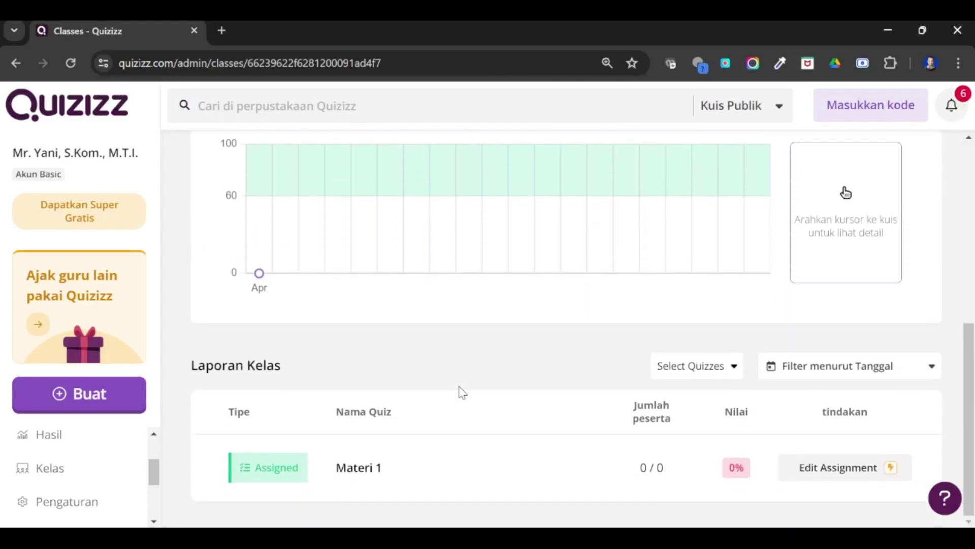
scroll(462, 393, up, 3)
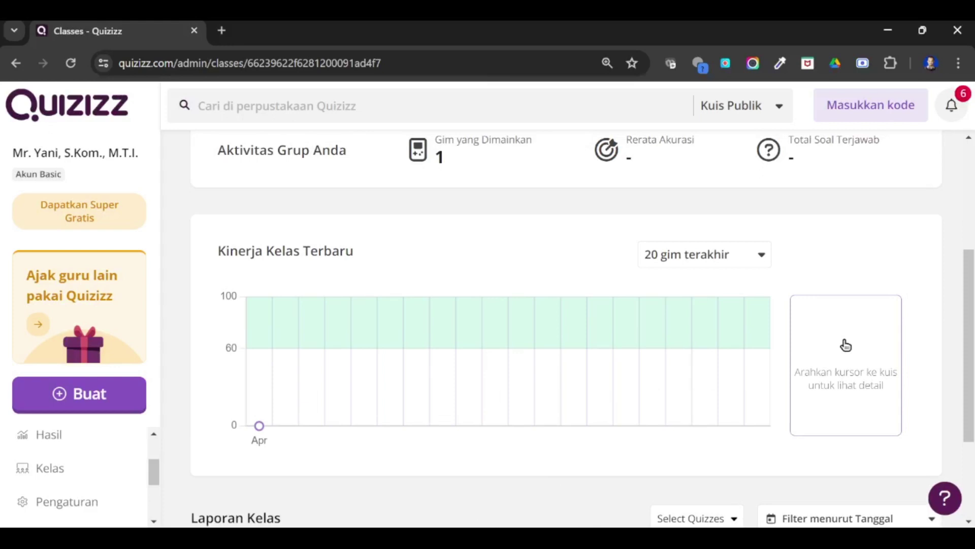